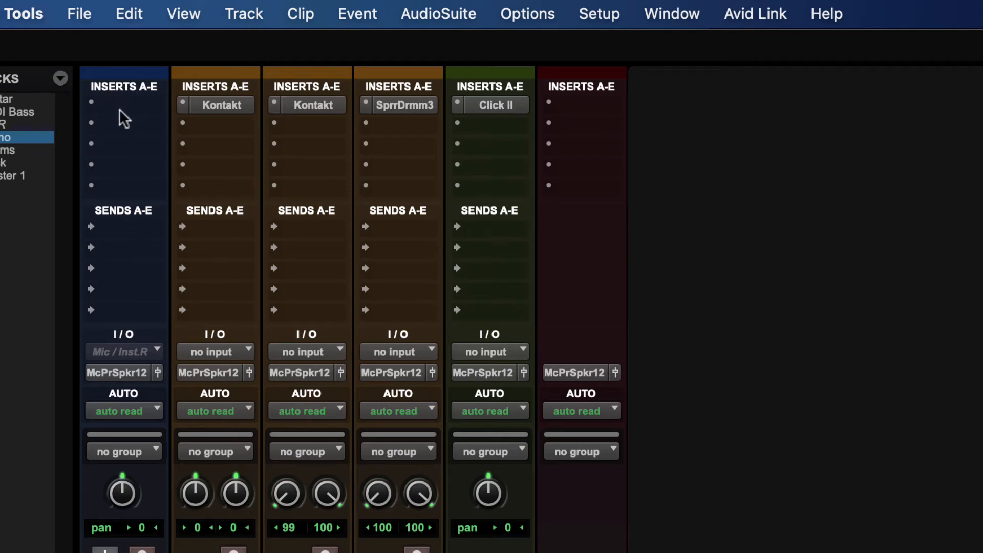
left_click(183, 13)
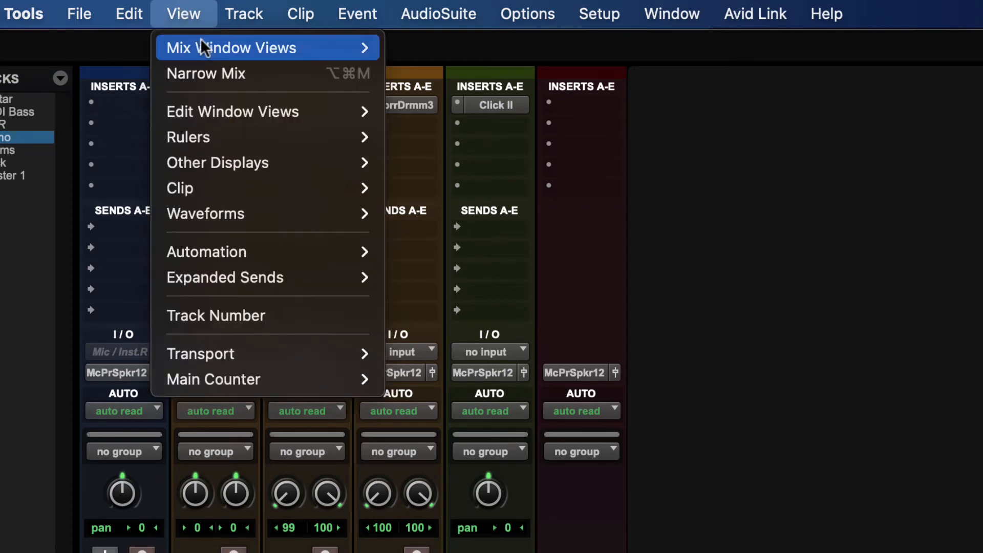
mouse_move(208, 46)
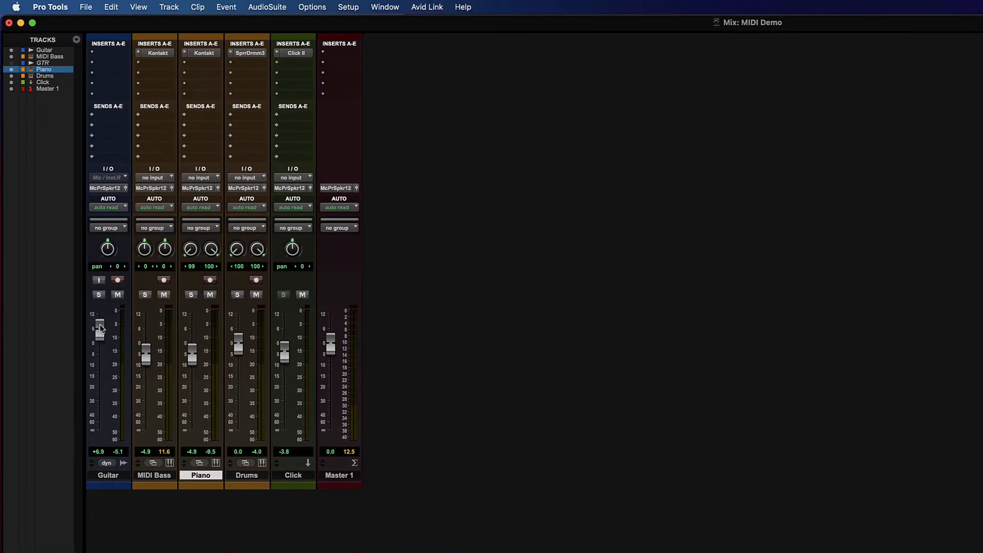
Step: Lower the Guitar track's volume fader to about -5.7 dB
mouse_move(98, 353)
left_mouse_down()
mouse_move(99, 391)
mouse_move(101, 357)
left_mouse_up()
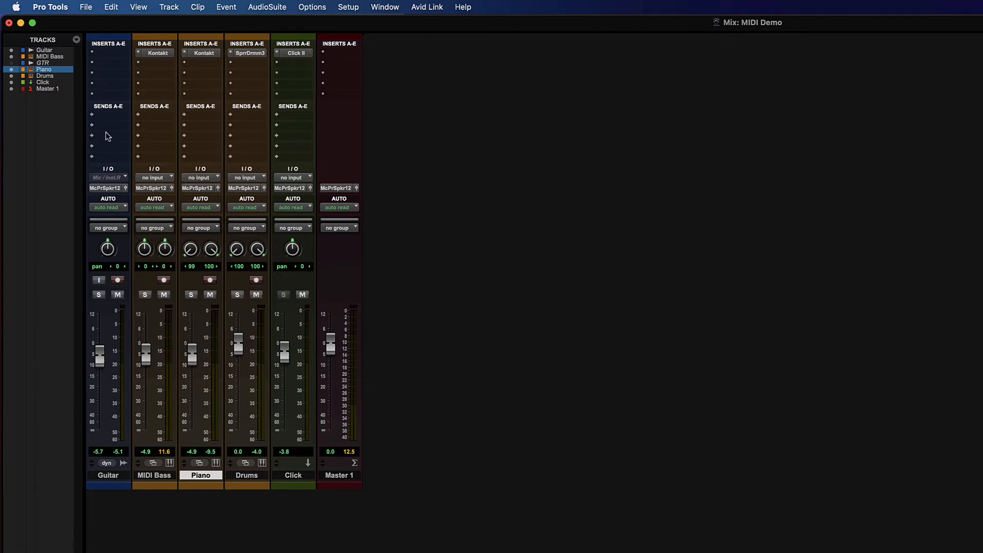
left_click(107, 56)
mouse_move(108, 54)
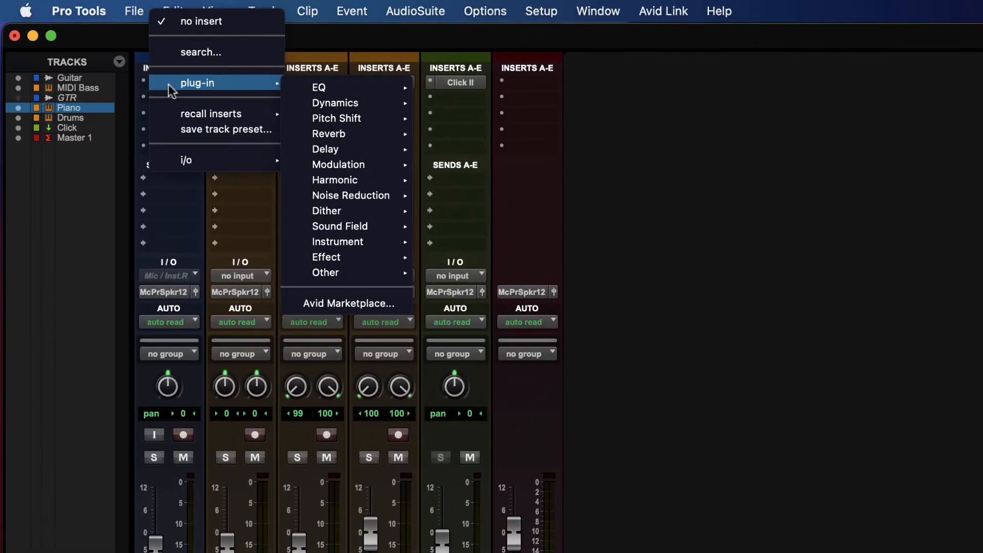
left_click(741, 86)
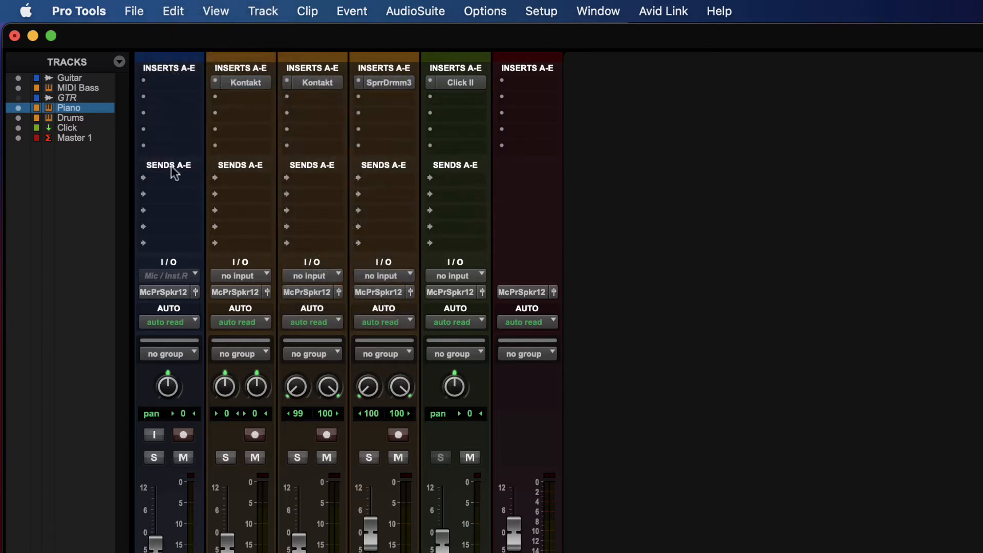
Step: Insert the EQ3 7-Band (mono) plug-in in the Guitar track's first insert slot and move its window clear of the channel strips
left_click(169, 79)
mouse_move(209, 82)
mouse_move(326, 88)
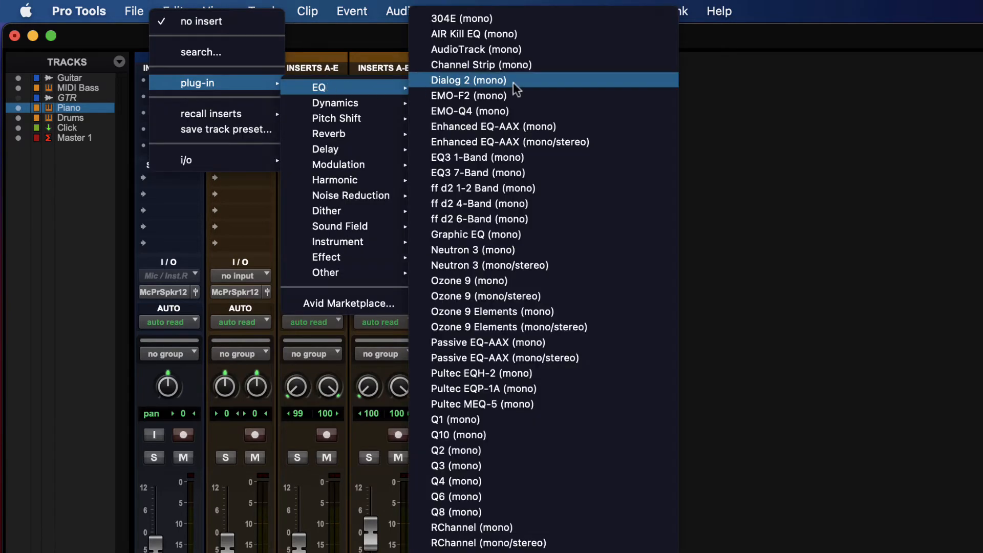
left_click(524, 174)
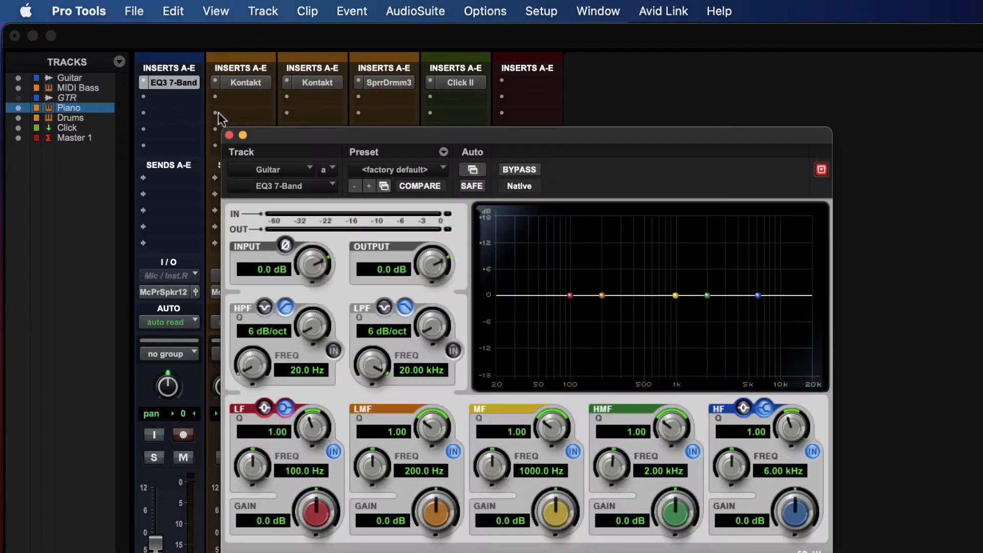
left_click_drag(307, 138, 812, 143)
Step: Examine the hardware I/O insert choices for the Guitar track's second insert slot, leaving the slot empty
left_click(166, 101)
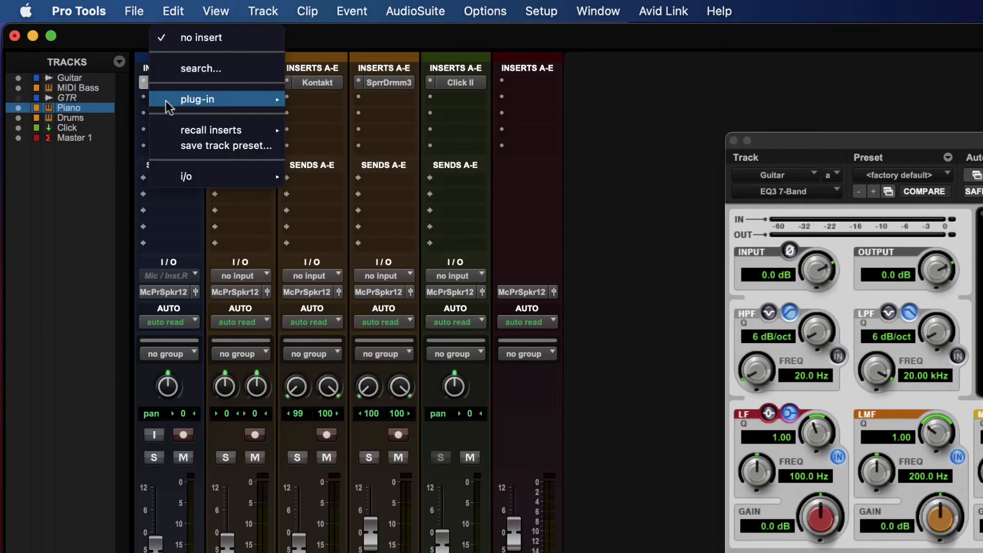
mouse_move(165, 100)
mouse_move(195, 178)
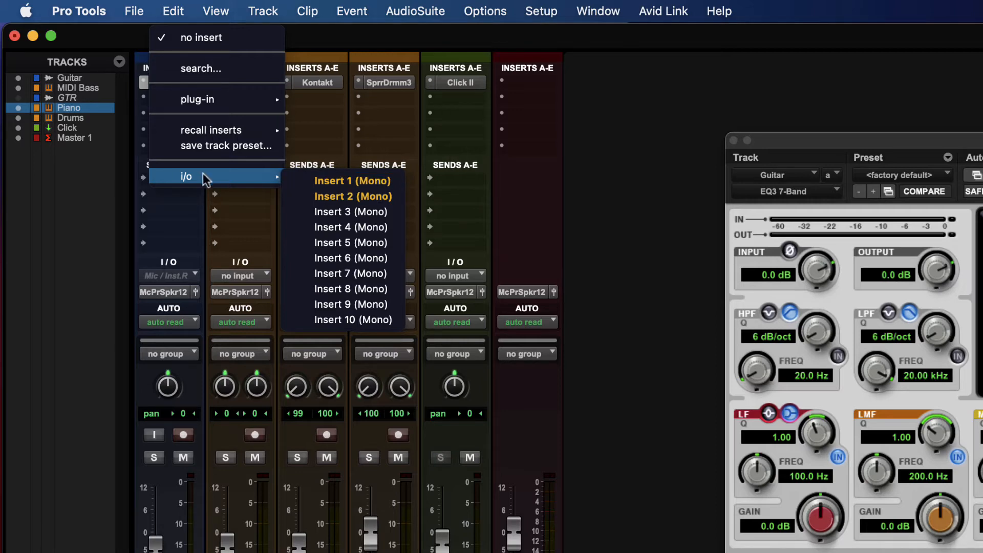
left_click(538, 116)
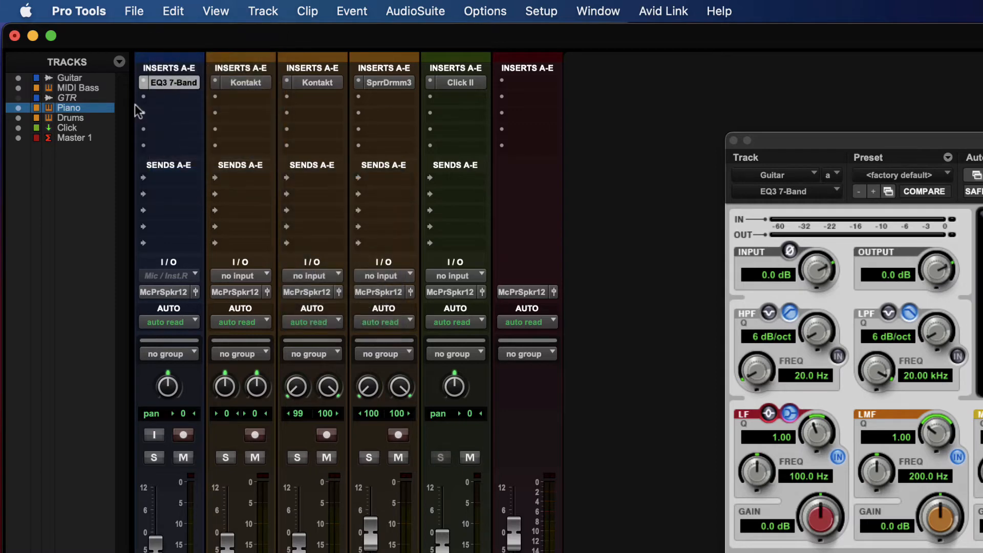
left_click(173, 97)
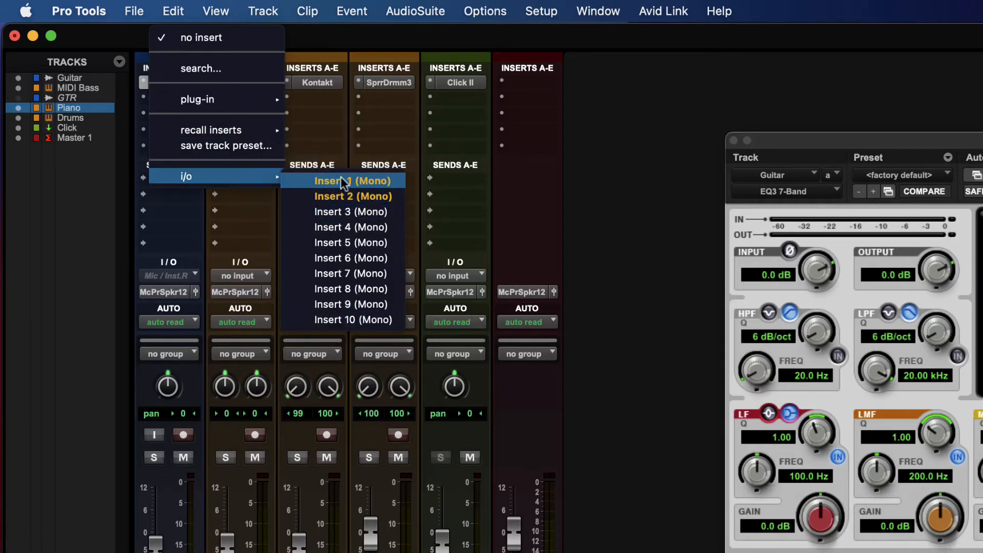
left_click(749, 55)
Step: Reposition the EQ window and play the session with the Guitar track soloed
left_click_drag(807, 134, 717, 86)
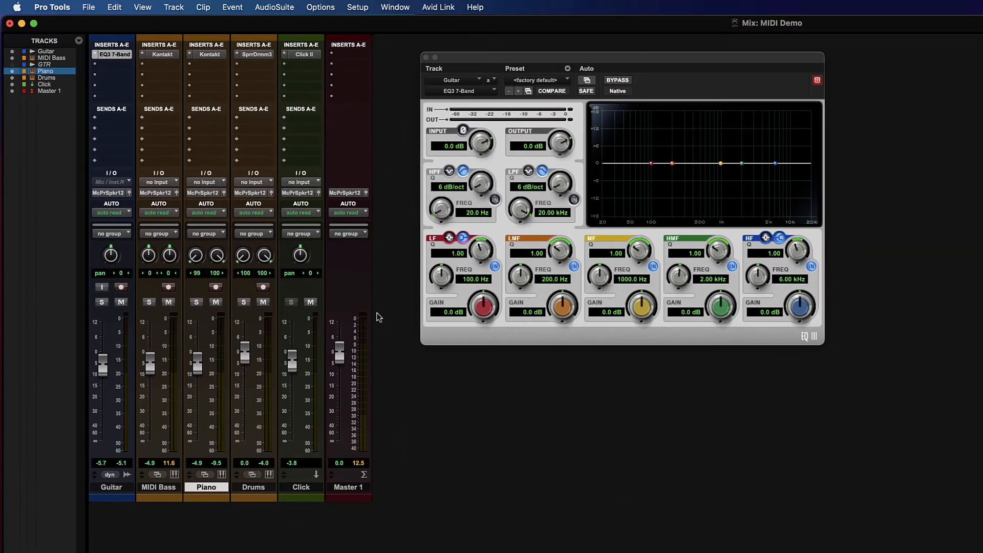
key("space")
left_click(102, 302)
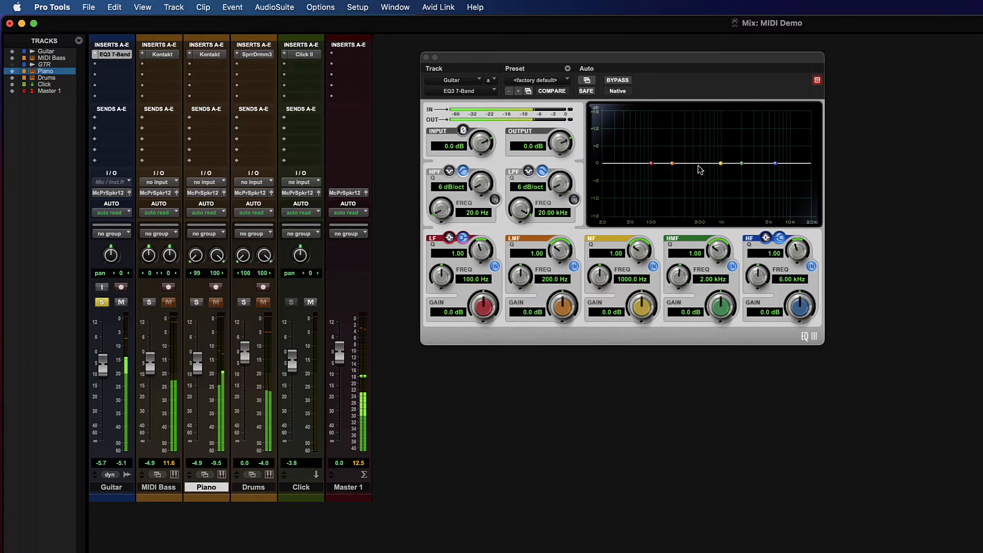
Step: Boost the Guitar EQ's mid band about 13.1 dB near 960 Hz and high band about 10.8 dB near 10.18 kHz, and raise its low band
left_click_drag(720, 163, 721, 141)
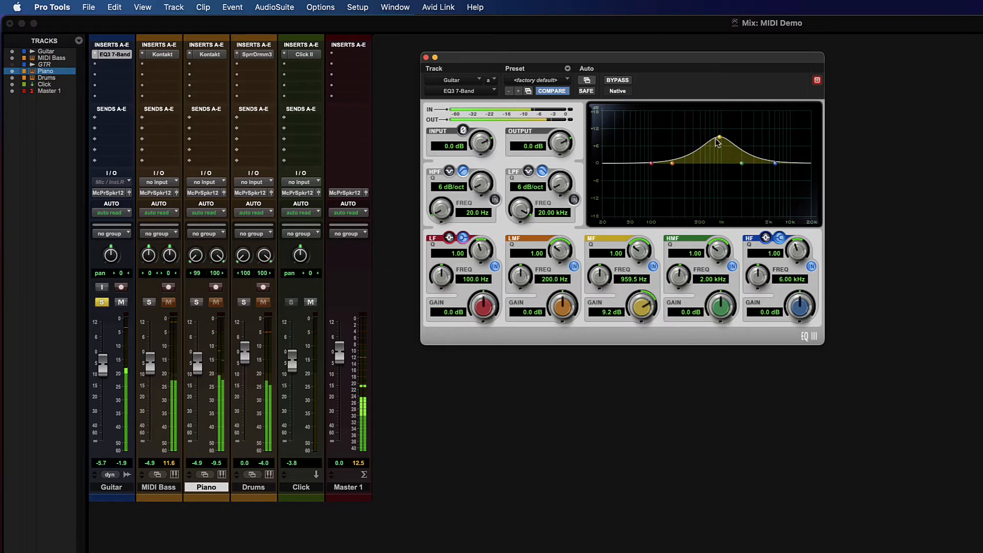
left_click_drag(717, 142, 721, 165)
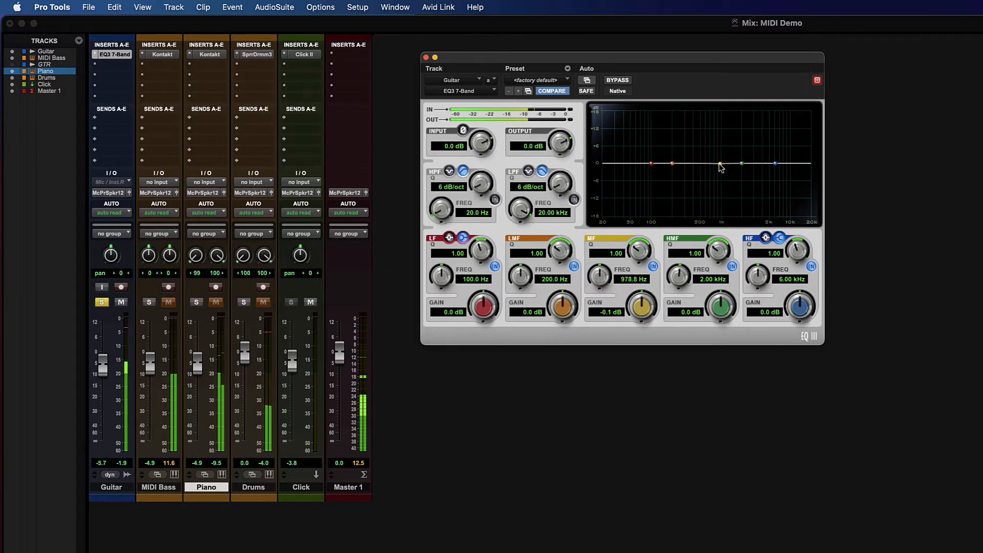
left_click_drag(721, 165, 719, 127)
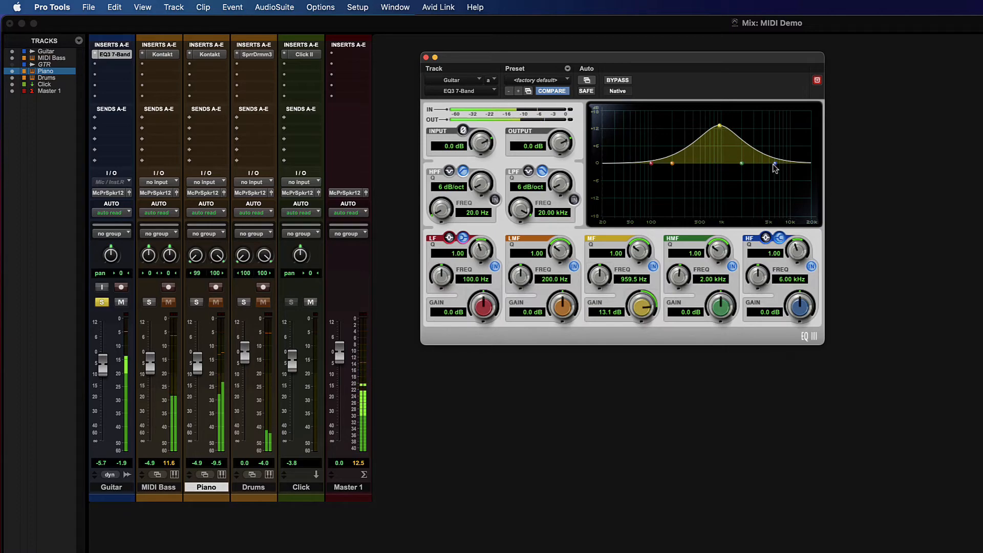
left_click_drag(774, 164, 790, 132)
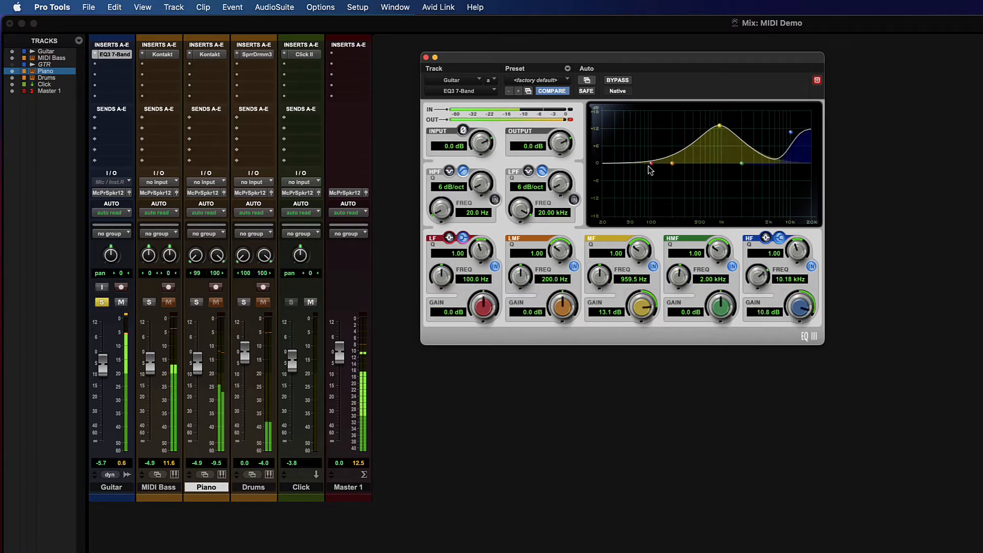
left_click_drag(650, 165, 636, 145)
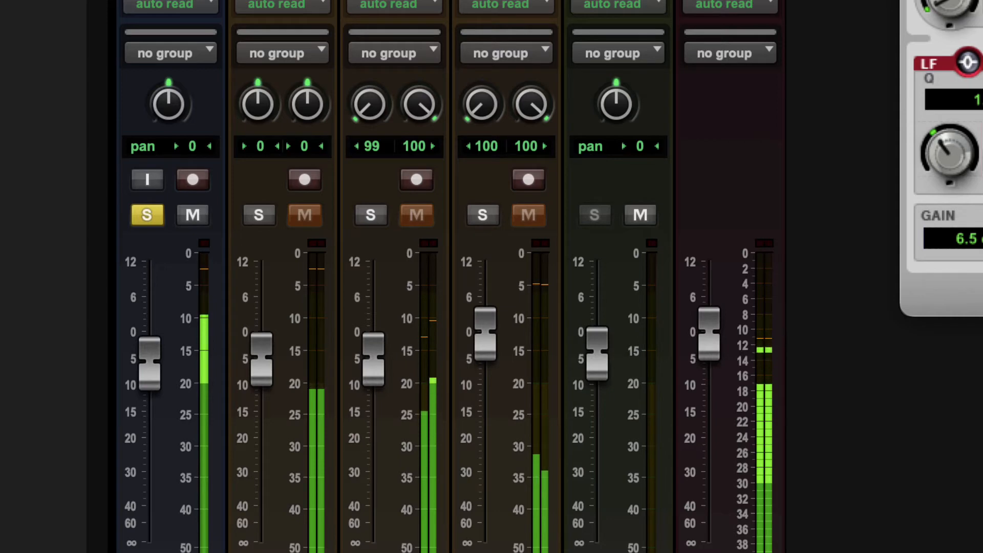
Step: Stop playback and bring the Guitar EQ's boosted bands back to about 0 dB
key("space")
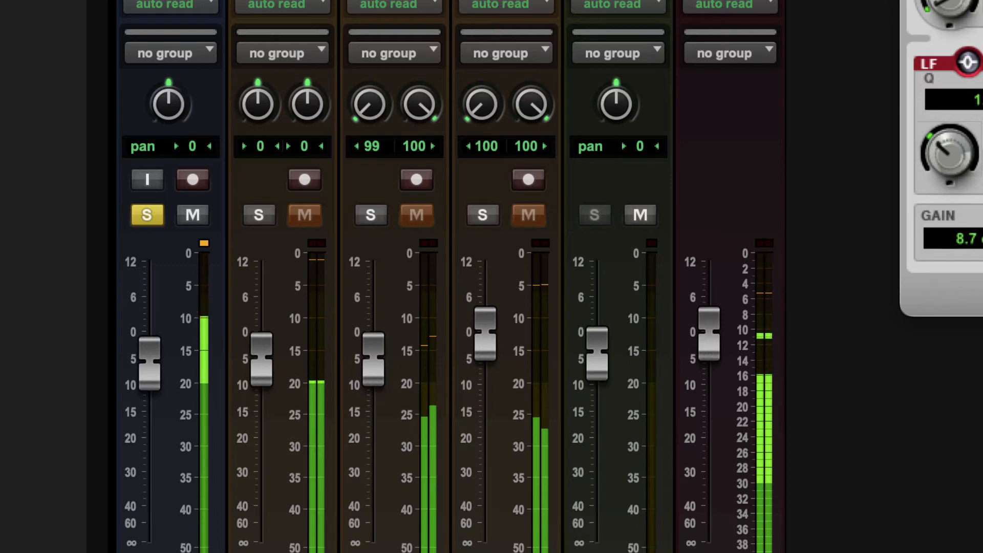
key("space")
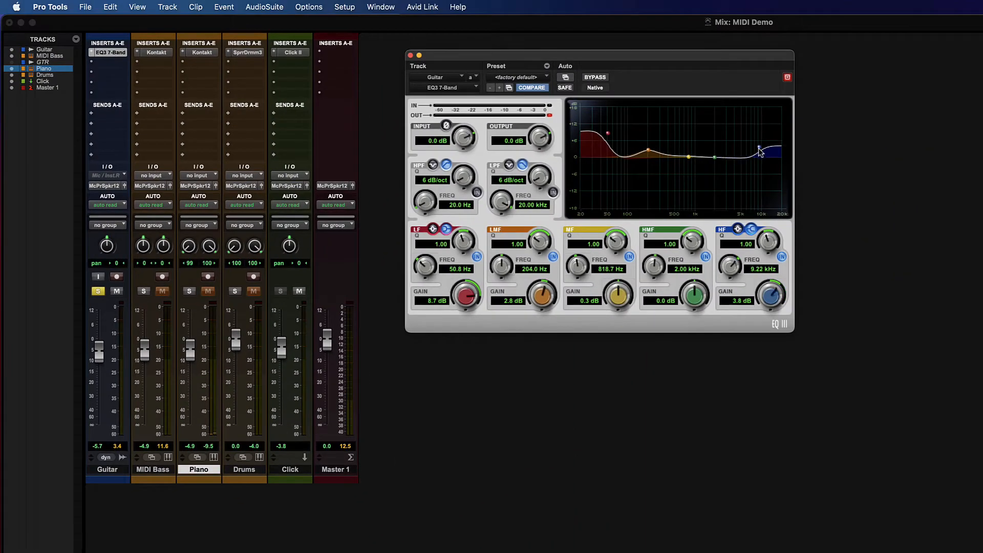
left_click_drag(760, 150, 761, 158)
left_click_drag(647, 153, 607, 161)
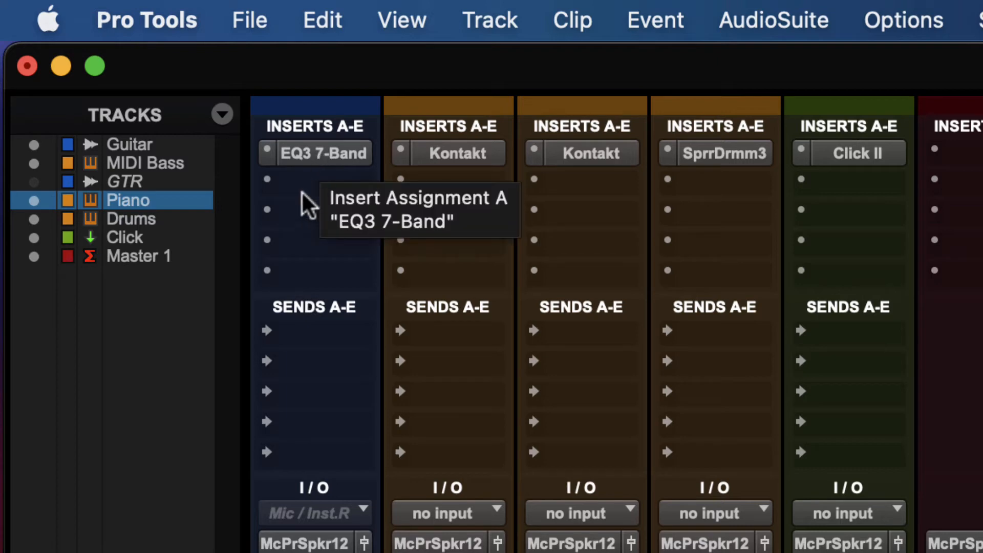
Step: Reopen the Guitar track's EQ and insert the BF-76 peak limiter in the track's third insert slot
left_click(312, 155)
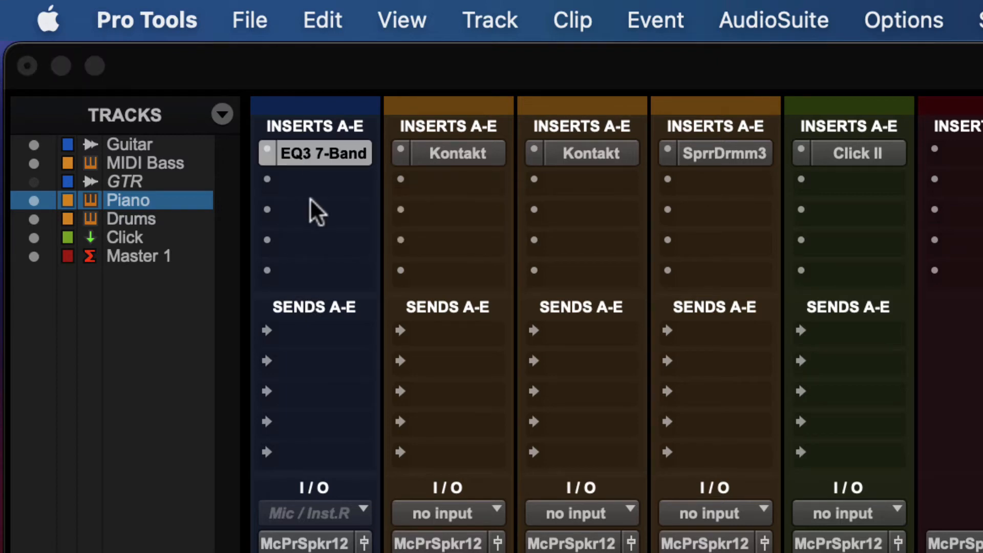
left_click(282, 209)
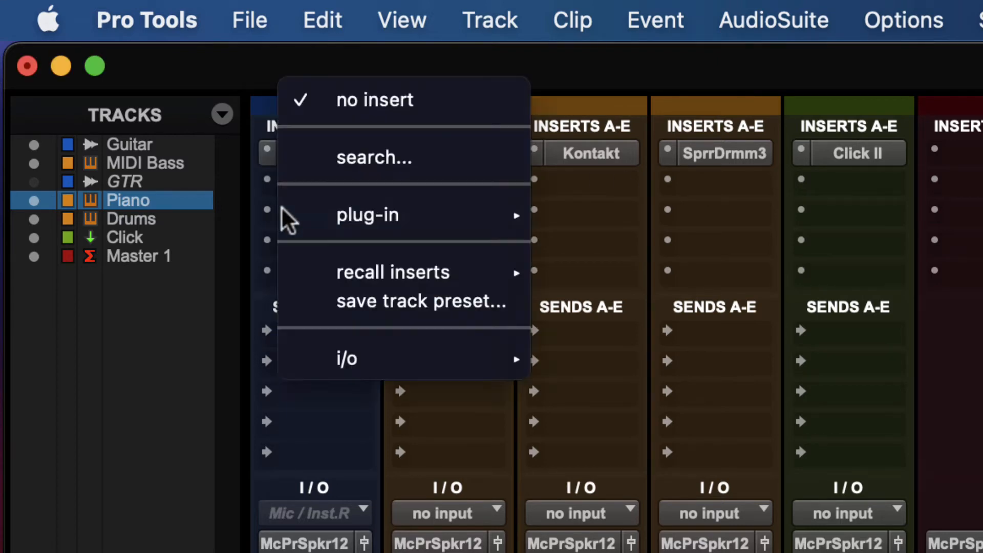
mouse_move(512, 213)
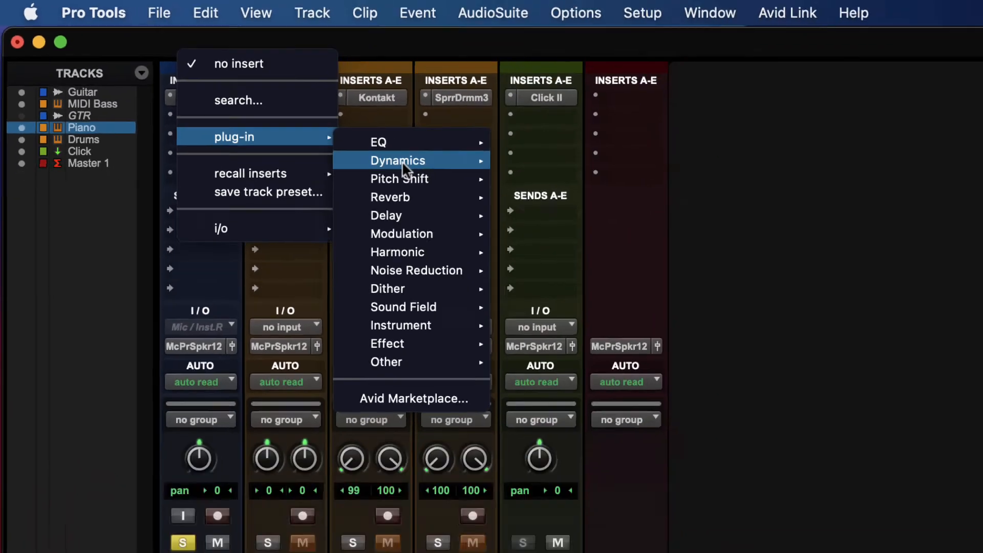
mouse_move(401, 161)
left_click(646, 146)
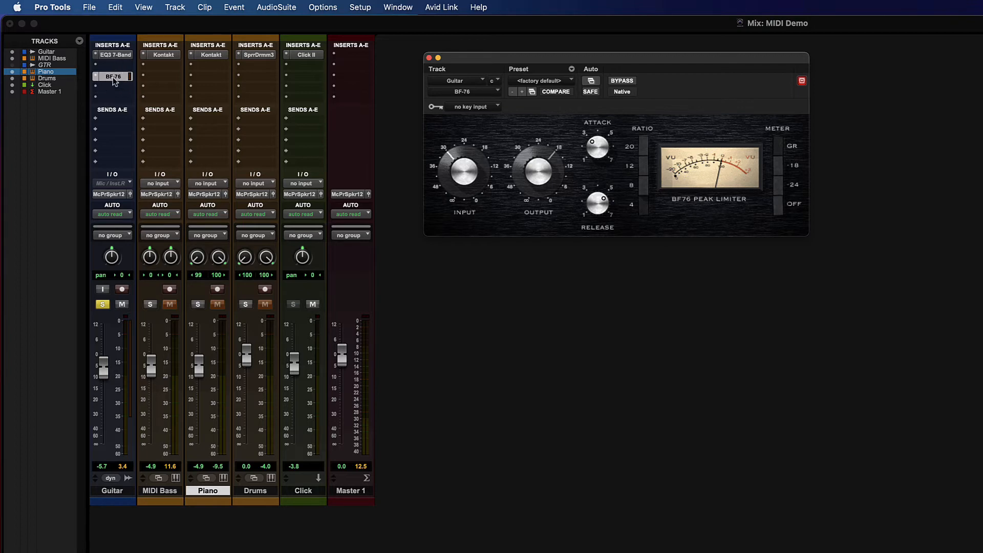
Step: View and close the Guitar track's EQ window, and remove the BF-76 and EQ3 7-Band plug-ins from its inserts
left_click(116, 54)
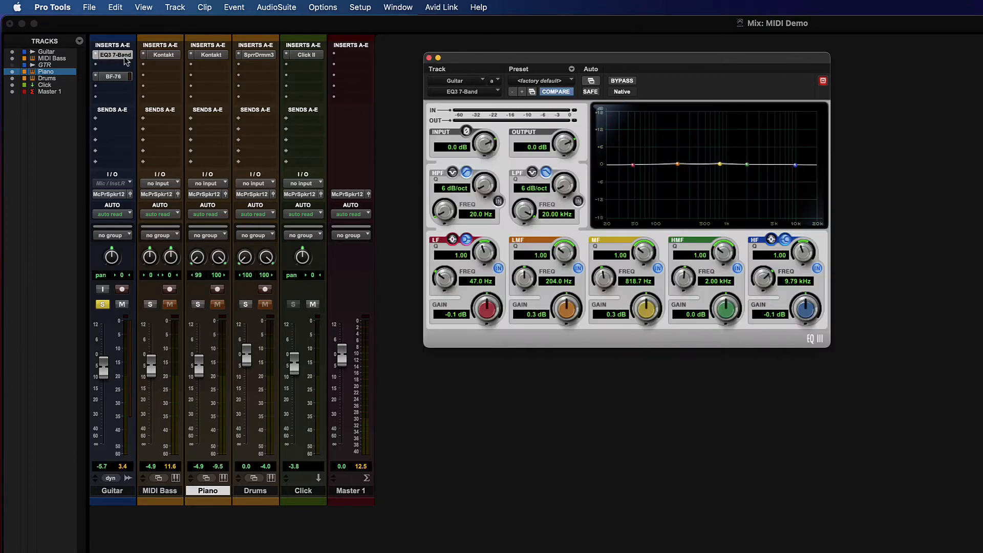
left_click(429, 58)
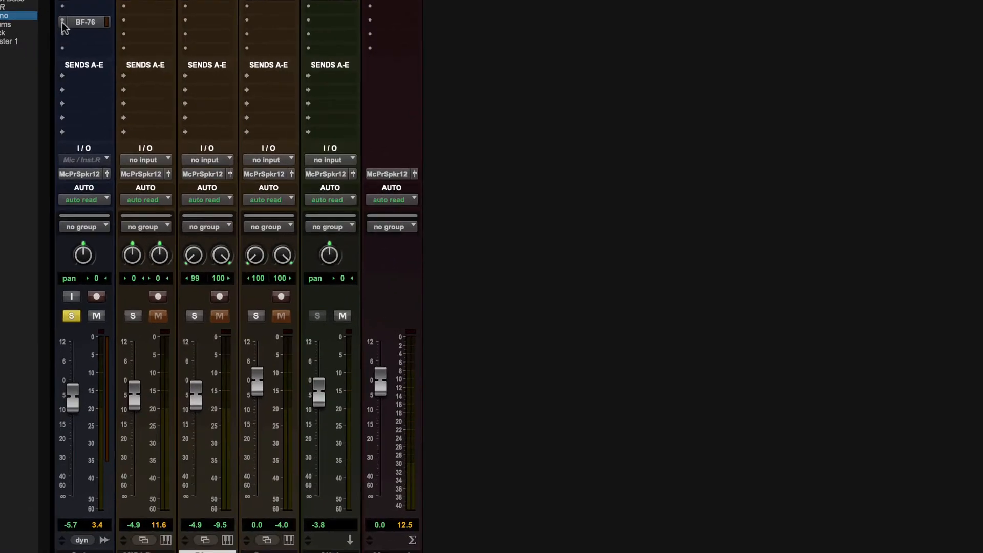
left_click(62, 22)
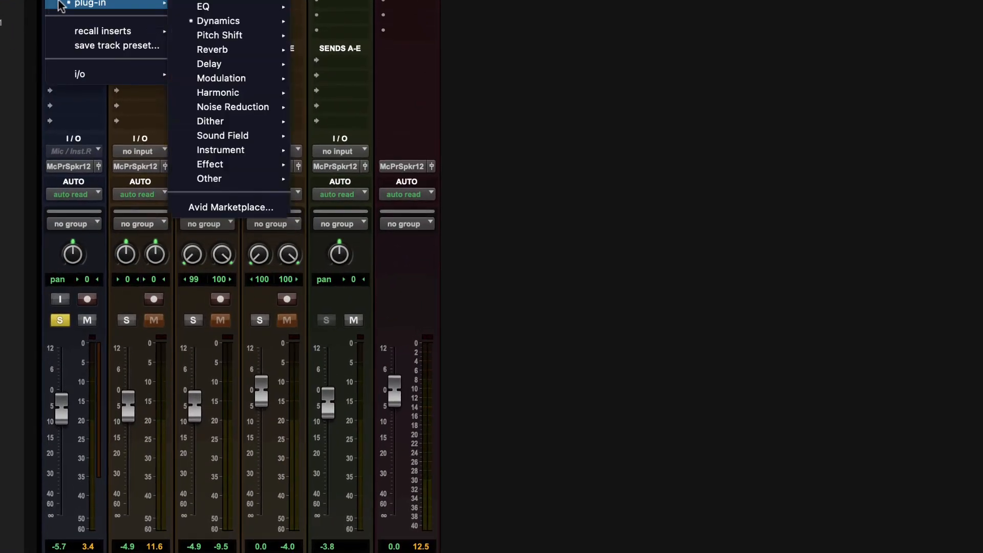
left_click(69, 2)
left_click(73, 1)
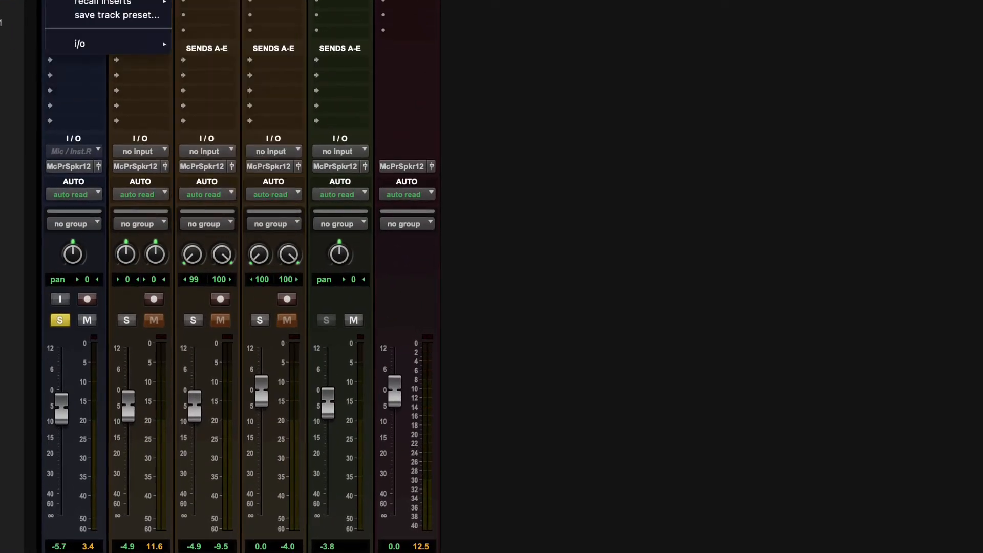
left_click(73, 1)
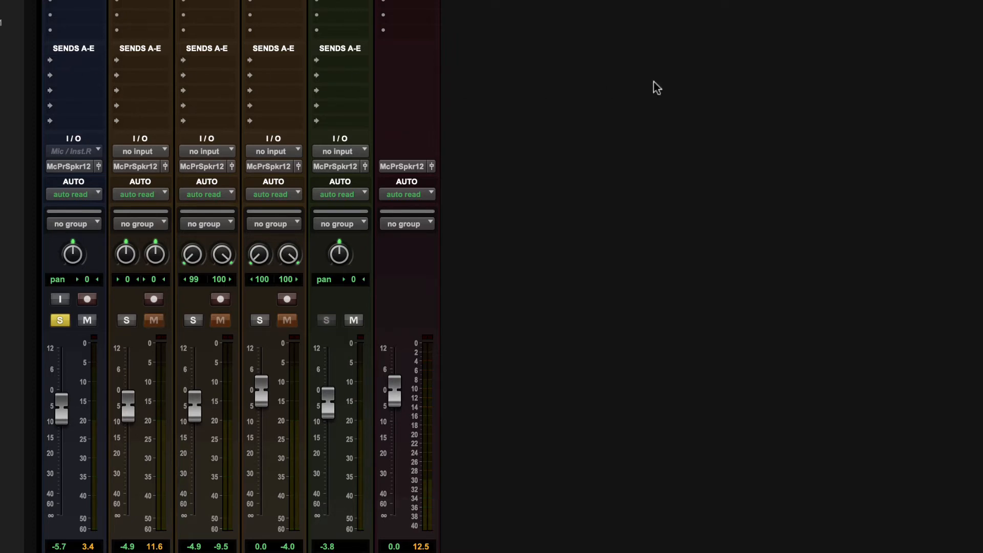
Step: Examine the output destinations available for a send on the Guitar track without assigning one
left_click(73, 66)
mouse_move(77, 66)
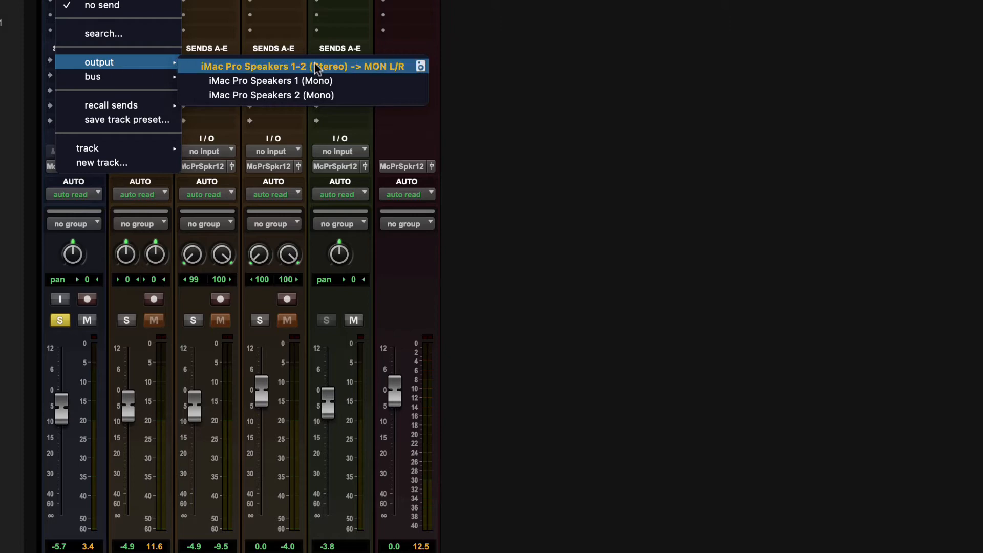
left_click(765, 124)
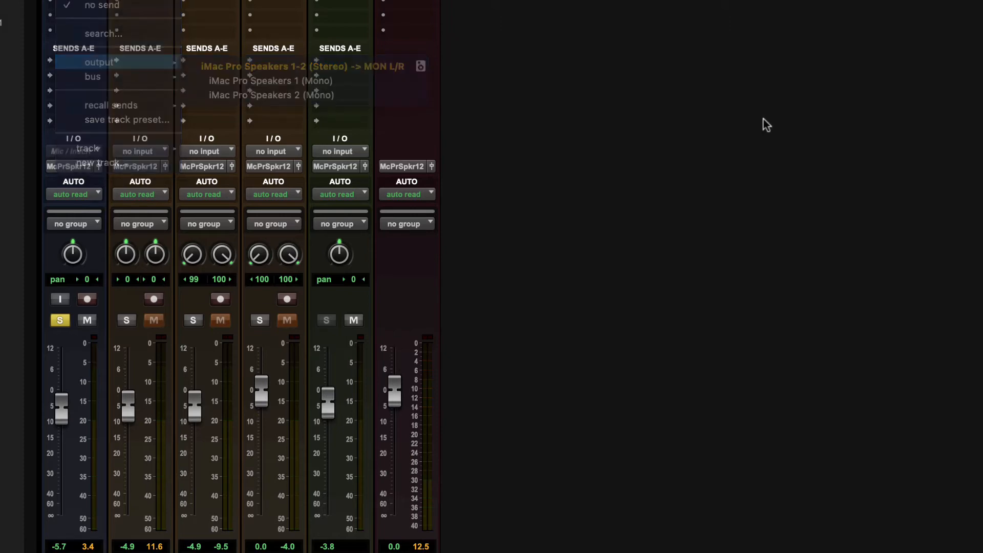
Step: Review the output paths in the I/O Setup, accept them, and check the input choices for the Guitar track
left_click(417, 0)
left_click(423, 14)
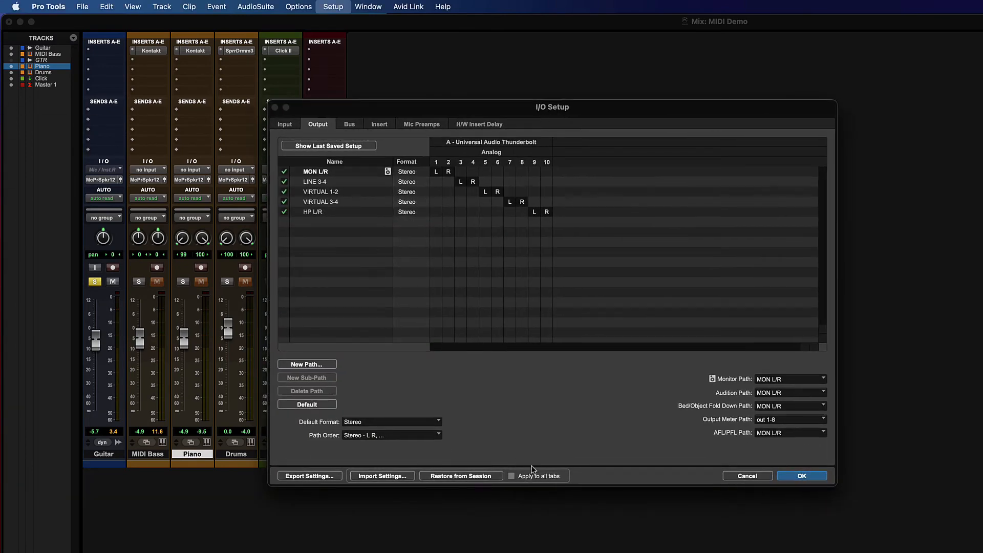
left_click(809, 478)
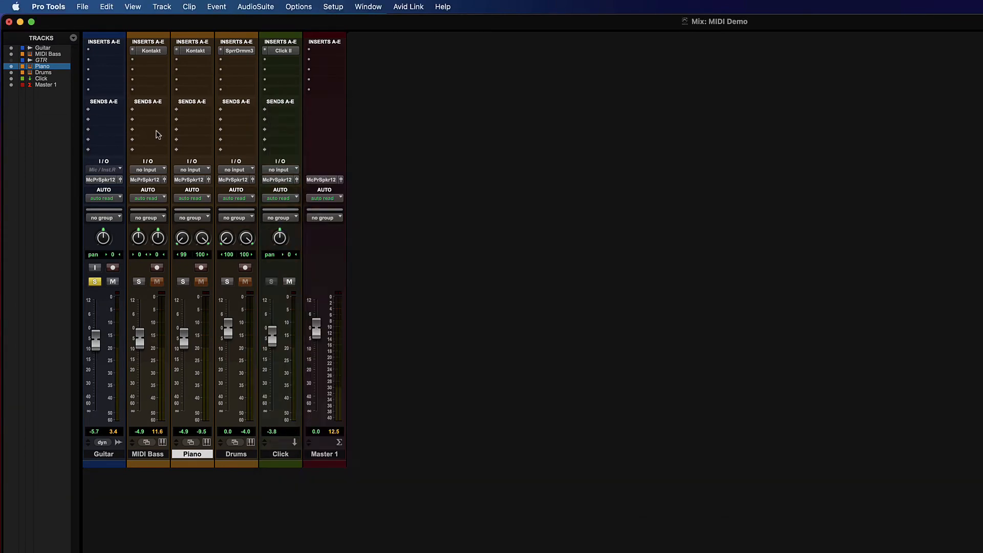
left_click(104, 169)
key("Escape")
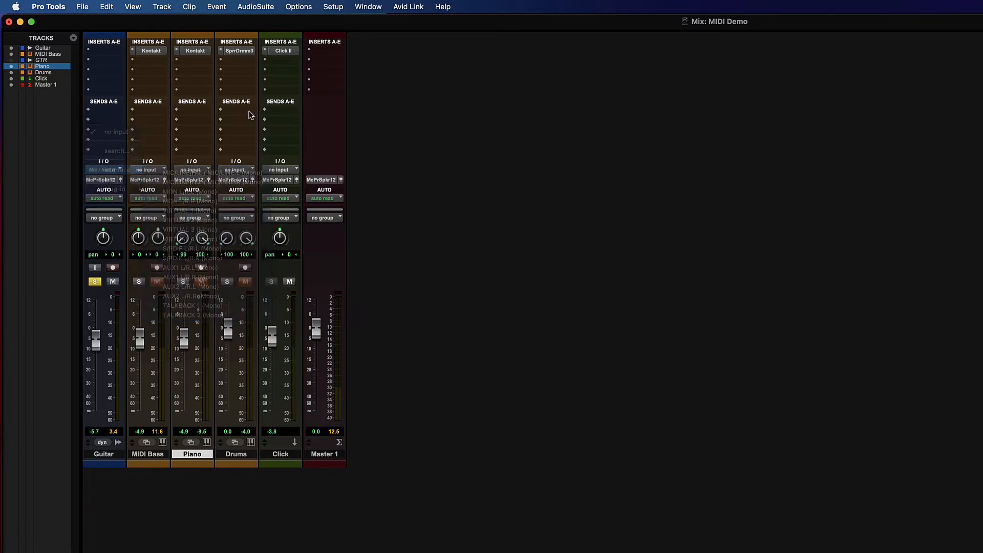
Step: Review the buses available for the Guitar track's first send, and assign that send to Bus 1-2 (Stereo)
left_click(101, 114)
mouse_move(194, 78)
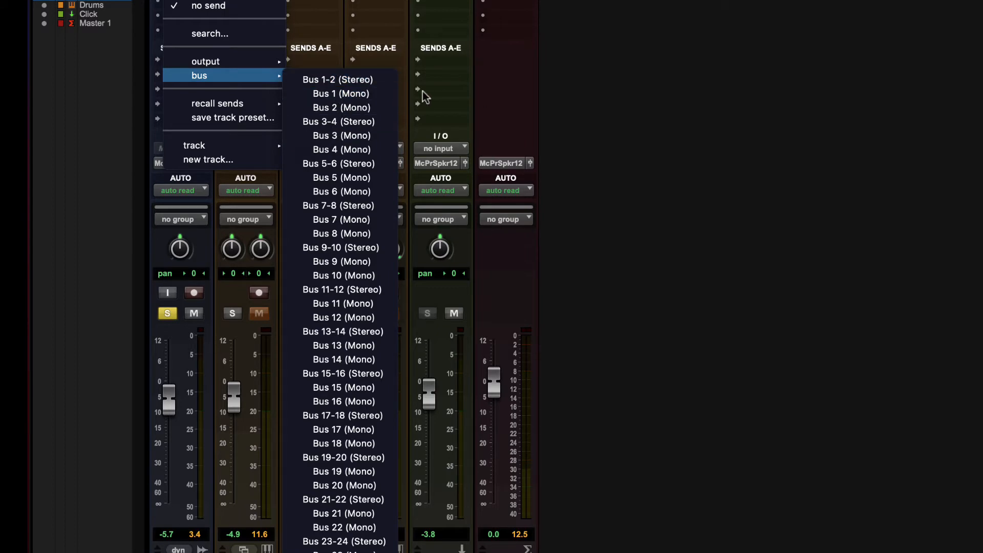
left_click(686, 156)
left_click(171, 61)
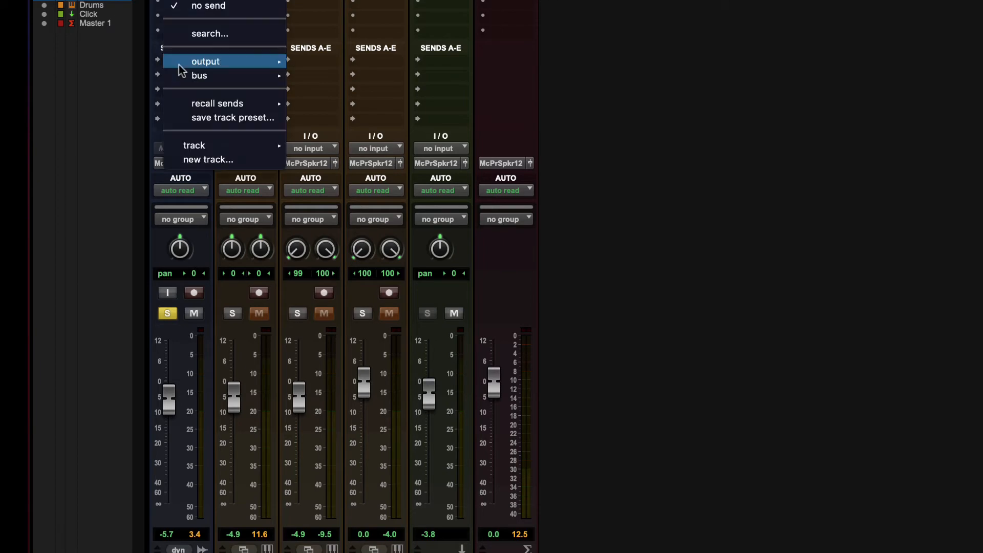
mouse_move(252, 77)
left_click(333, 79)
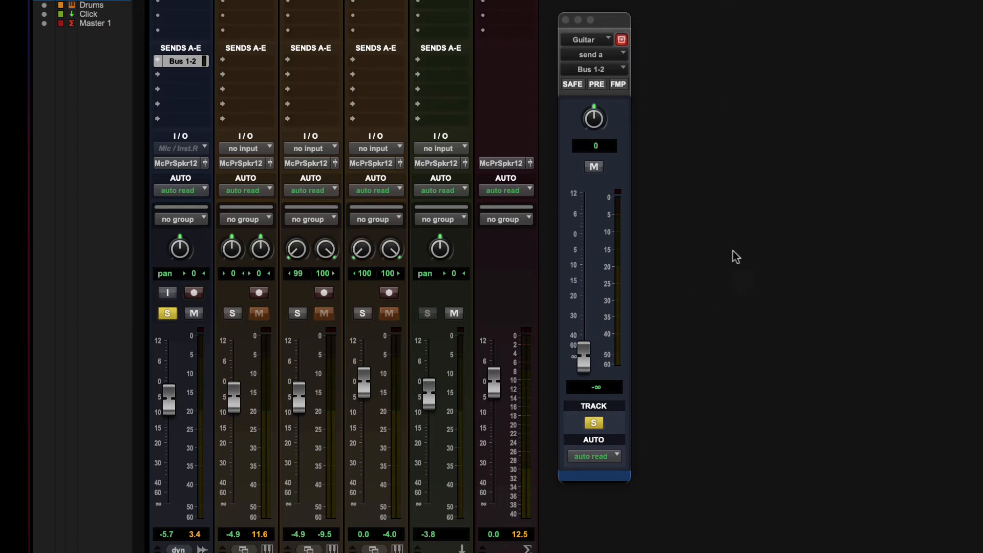
Step: Toggle the Guitar track's Bus 1-2 send to pre-fader and back to post-fader, and raise the track fader to about -0.1 dB
left_click_drag(606, 22, 623, 11)
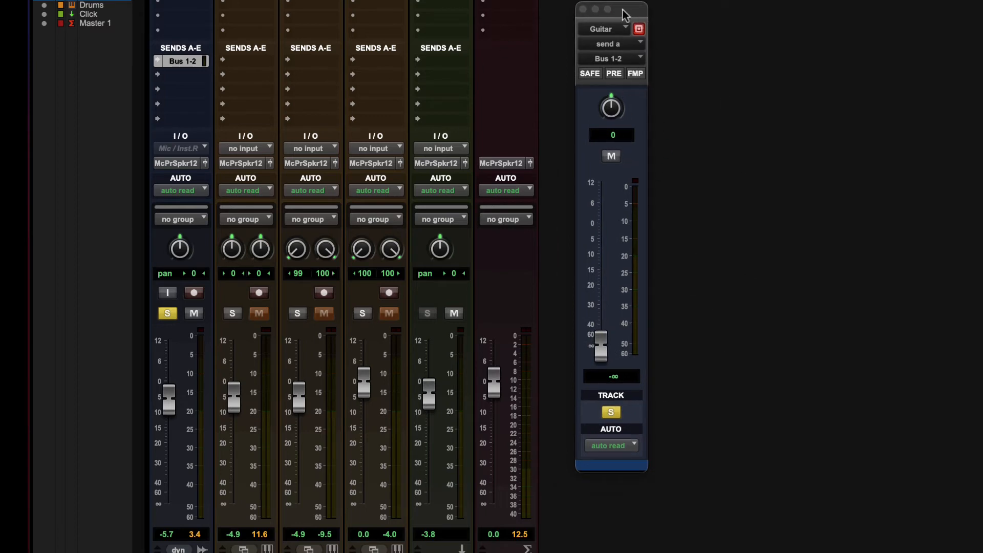
left_click(614, 75)
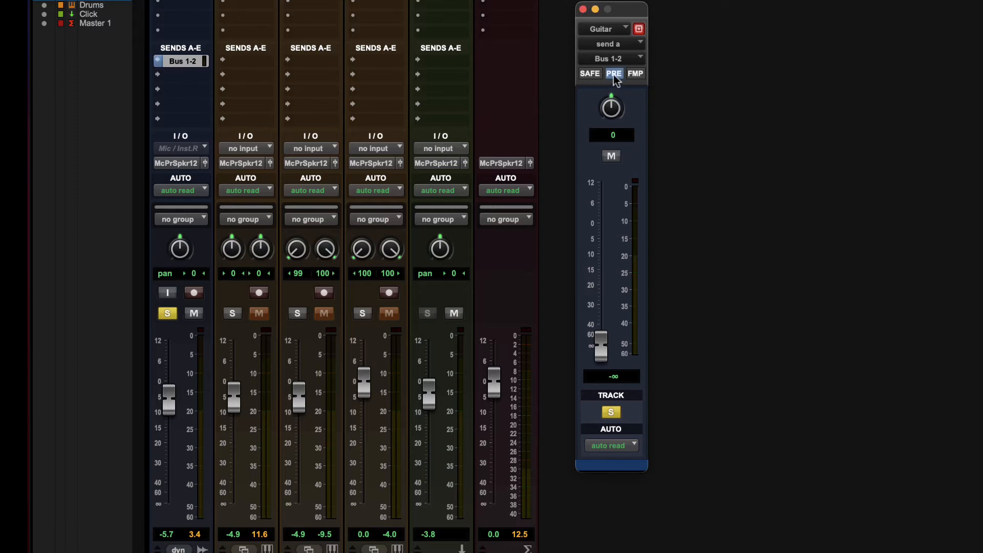
left_click(614, 76)
mouse_move(171, 399)
left_mouse_down()
mouse_move(175, 343)
mouse_move(174, 505)
mouse_move(174, 385)
mouse_move(173, 399)
left_mouse_up()
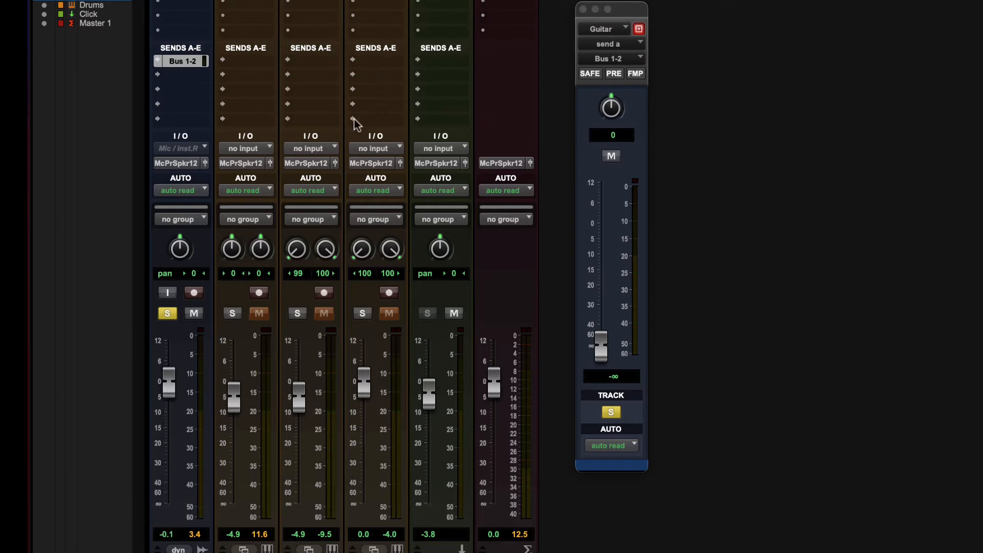
Step: Set the Guitar track's Bus 1-2 send to pre-fader, and close, reopen and close its send window again
left_click_drag(615, 8, 632, 10)
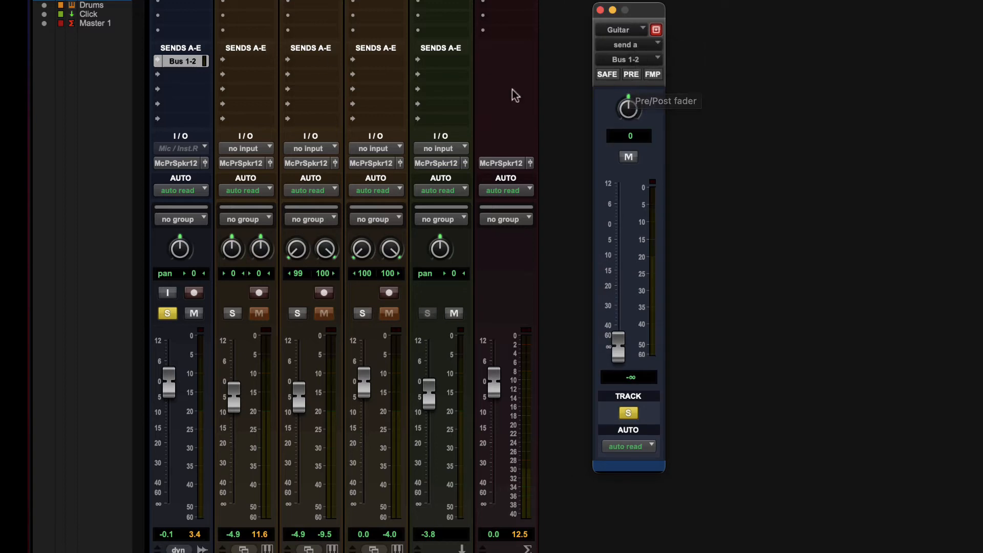
left_click(631, 75)
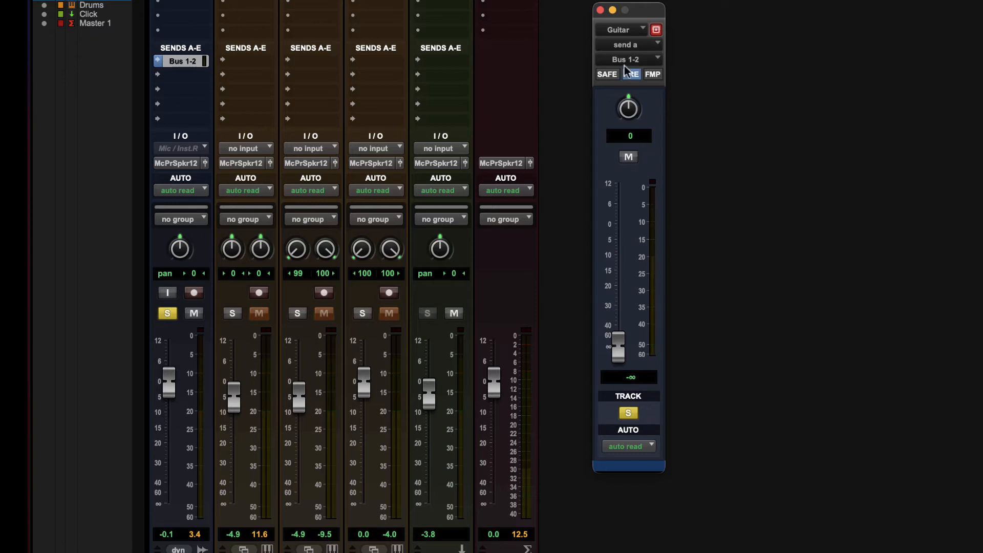
left_click(600, 10)
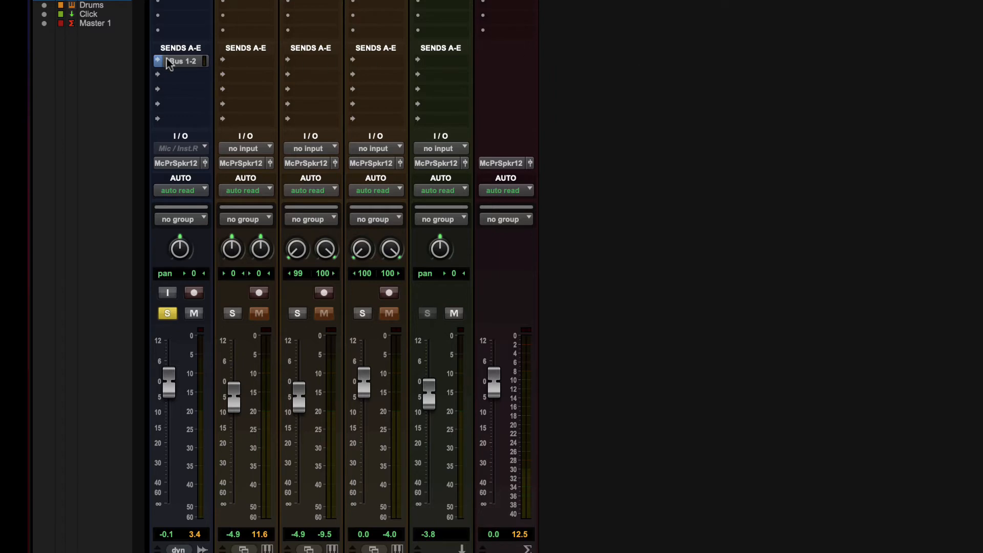
left_click(181, 70)
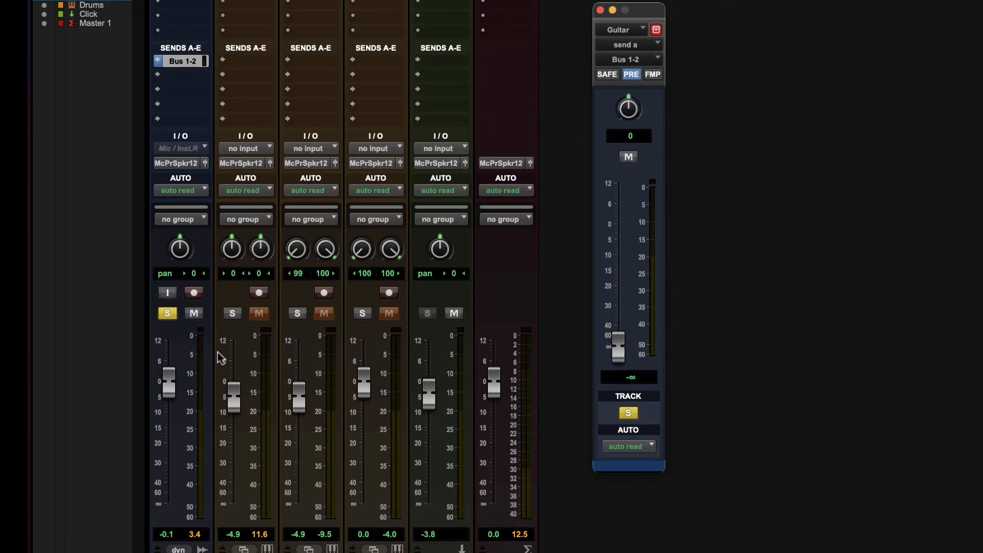
left_click(601, 10)
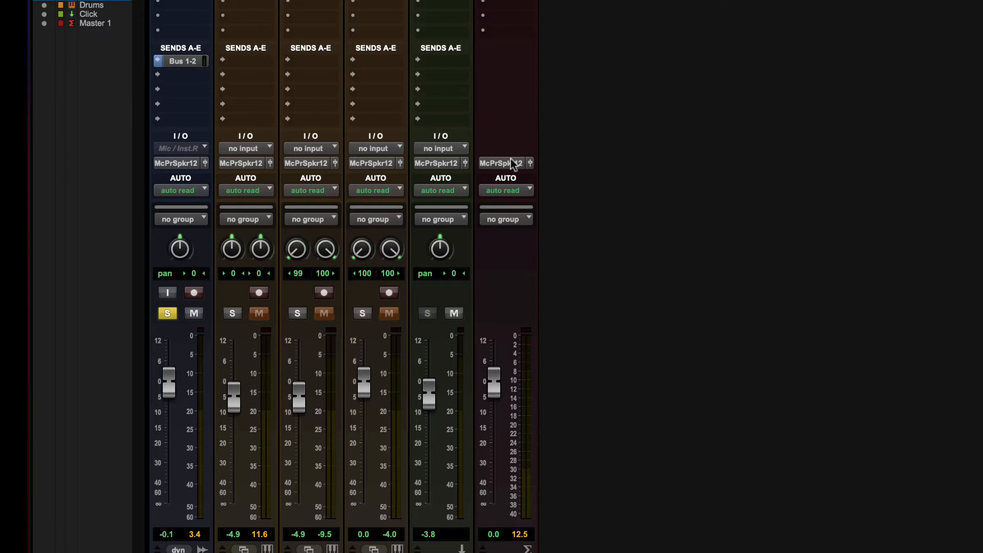
Step: Create one stereo Aux Input track named Cue1 and move it between the Click and Master 1 tracks
key("shift+super+n")
left_click(467, 140)
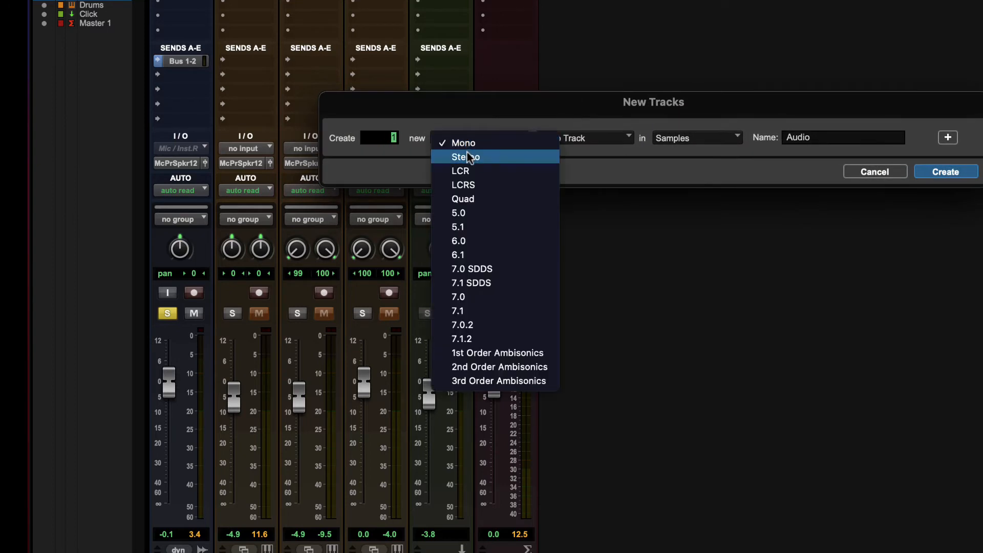
left_click(467, 157)
left_click(581, 139)
left_click(582, 155)
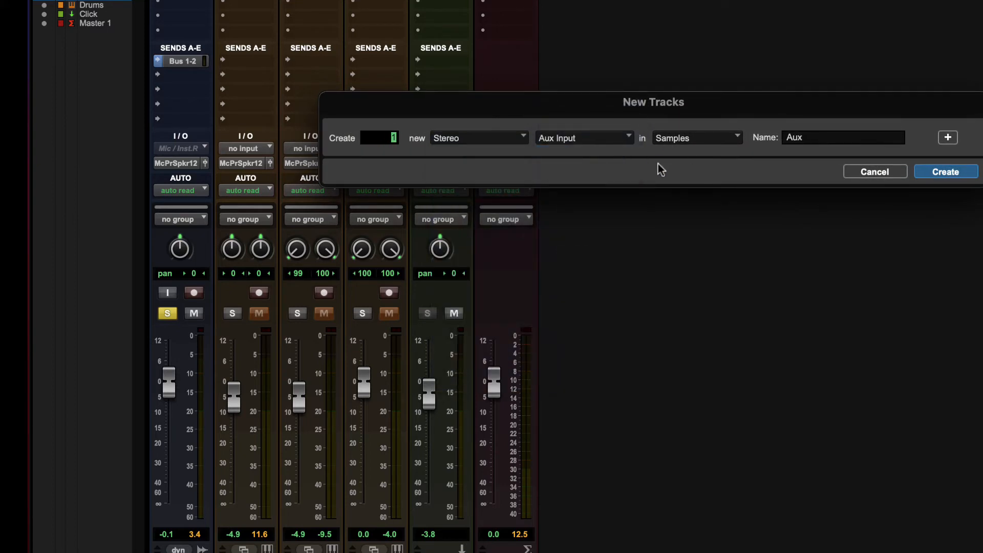
left_click_drag(871, 136, 758, 132)
type("/c")
left_click(946, 172)
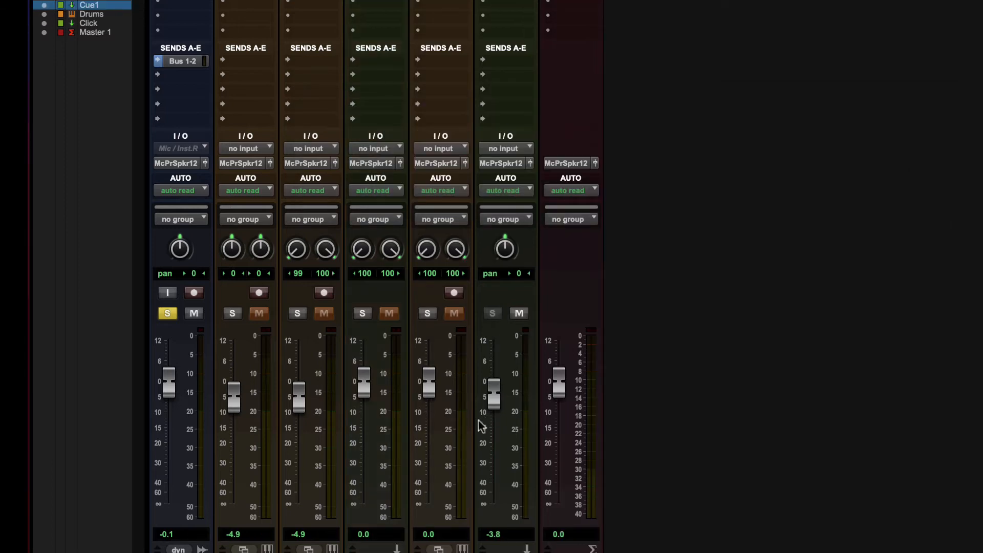
left_click_drag(383, 552, 541, 552)
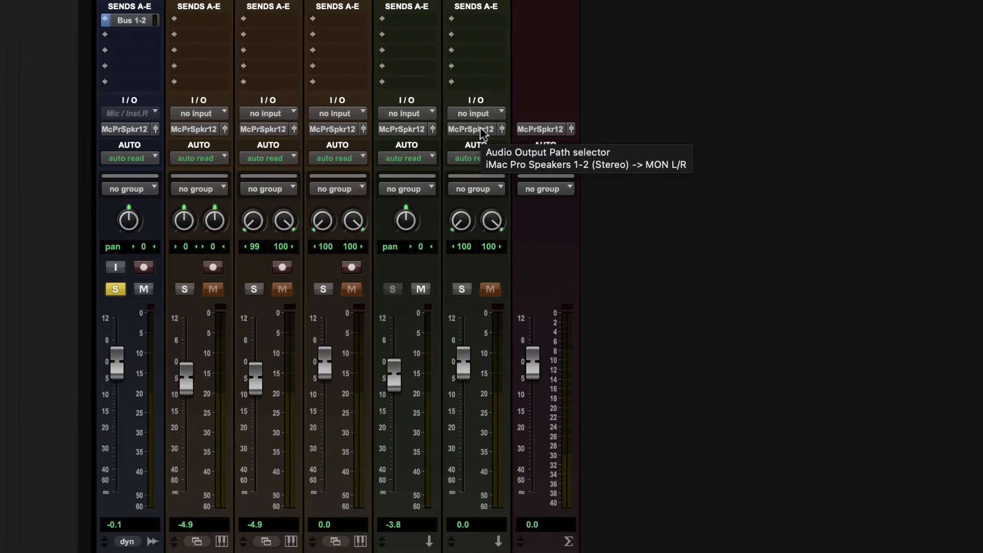
Step: Set the Cue1 track's output to VIRTUAL 1-2 (Stereo), and review its alternative output destinations without changing it
left_click(509, 165)
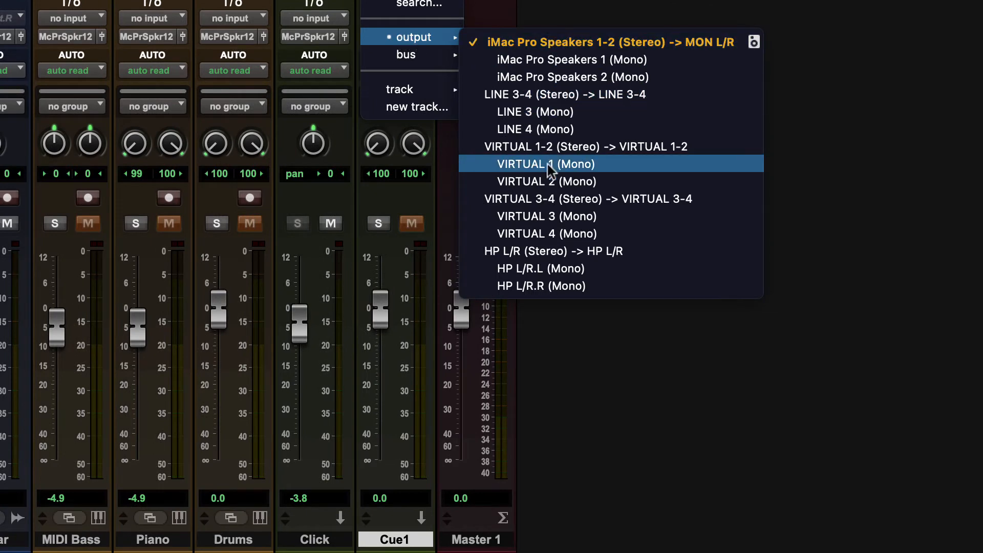
left_click(547, 147)
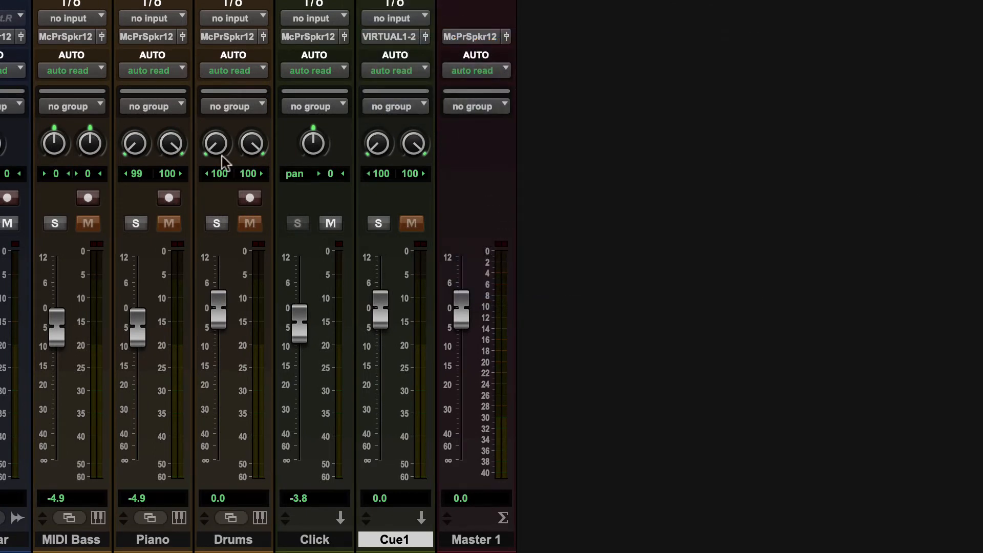
left_click(401, 40)
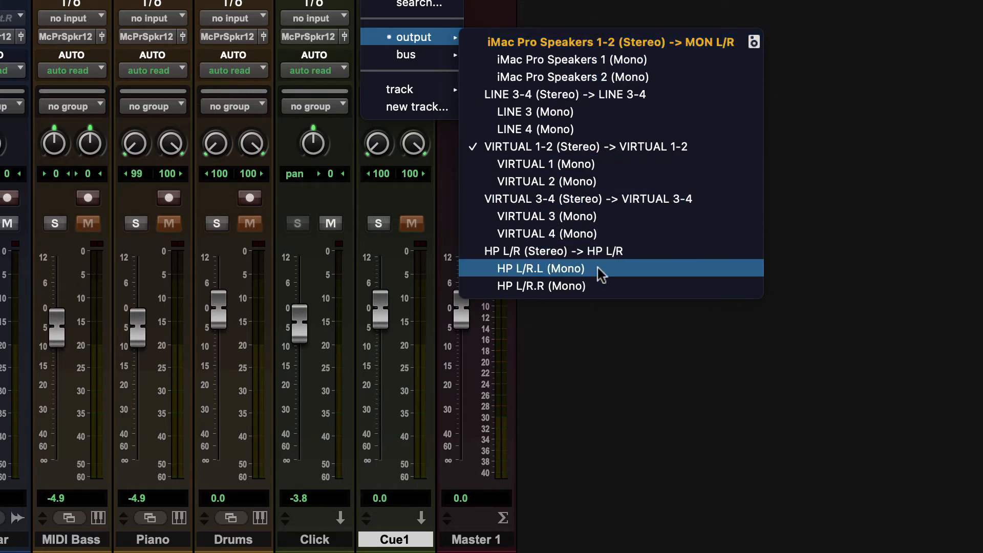
left_click(856, 13)
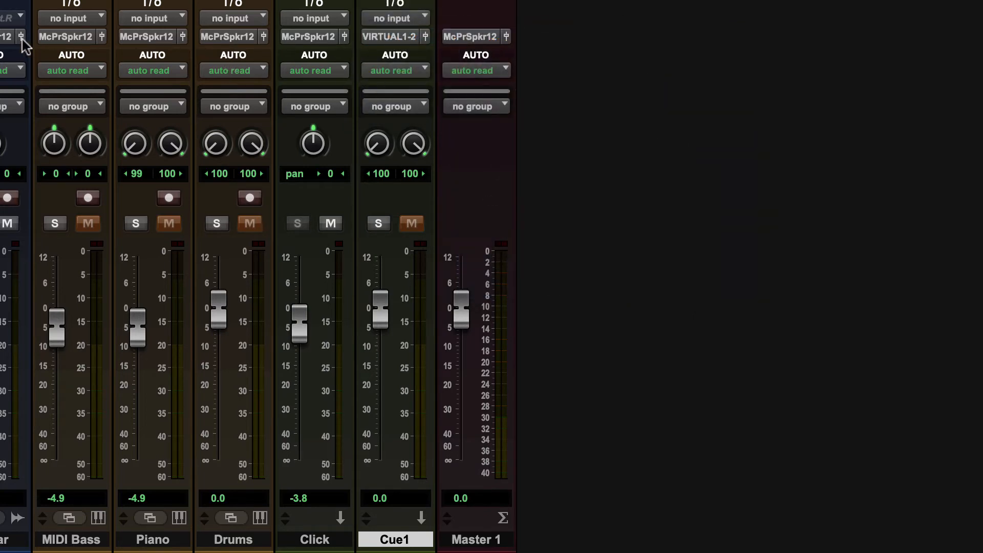
left_click(402, 38)
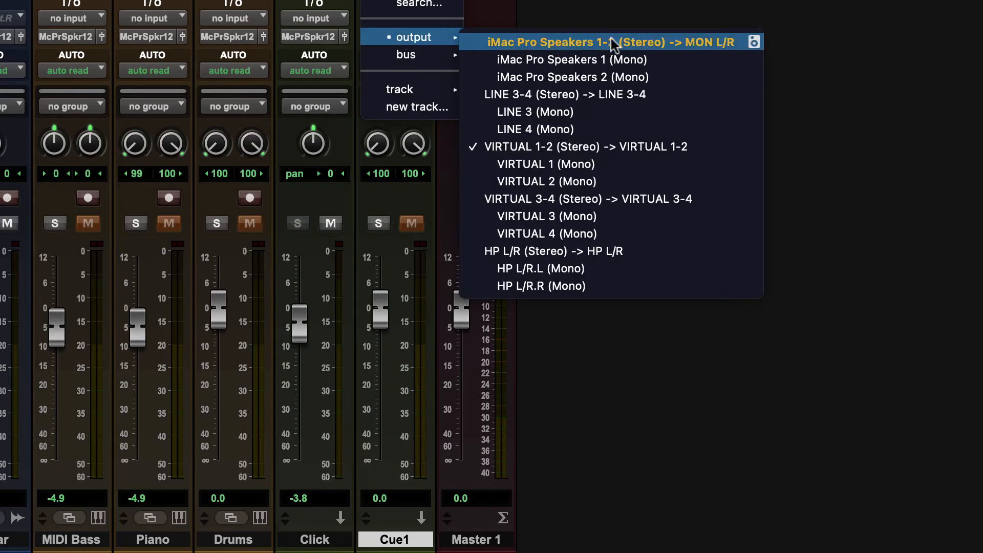
left_click(545, 2)
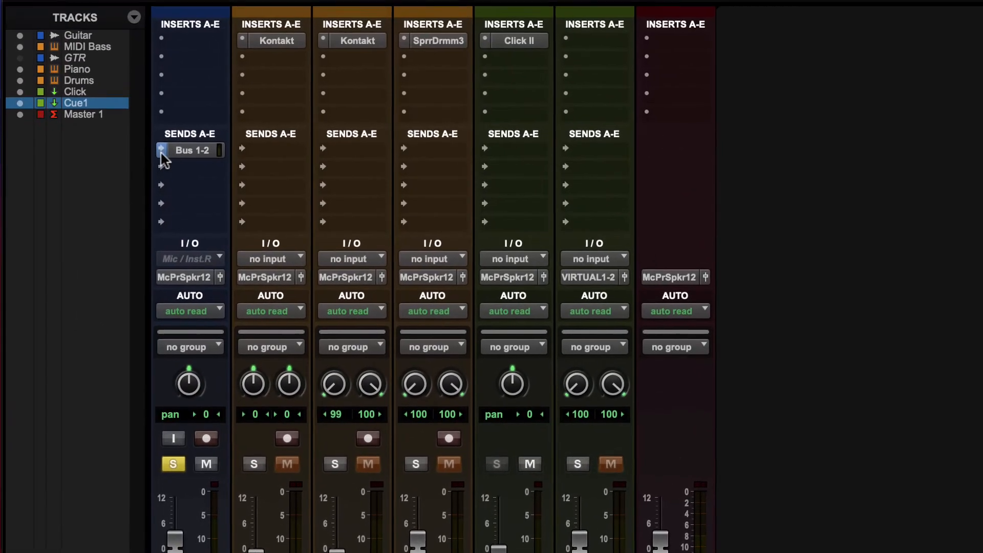
Step: Rename the Bus 1-2 path used by the Guitar track's send to Cue1
right_click(197, 154)
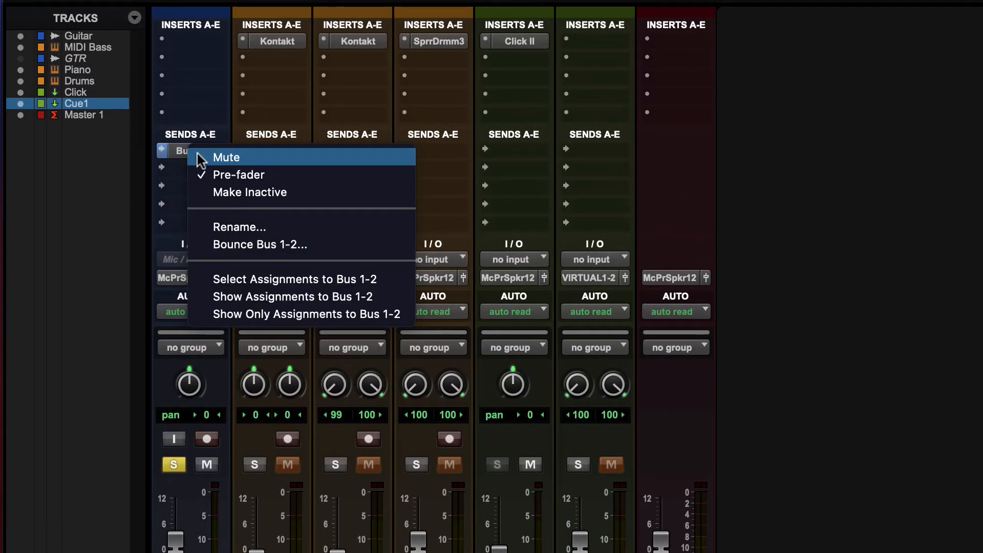
left_click(236, 230)
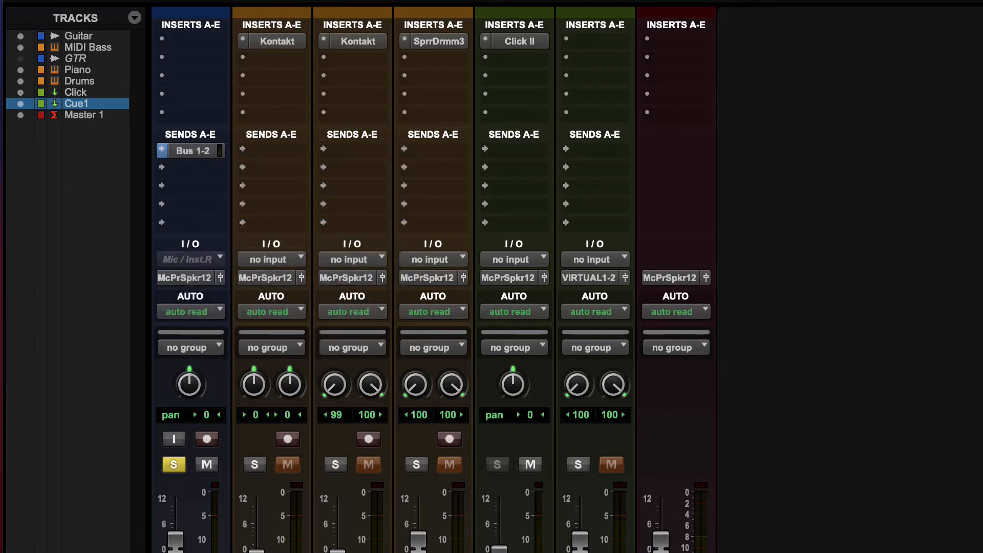
type("Cue1")
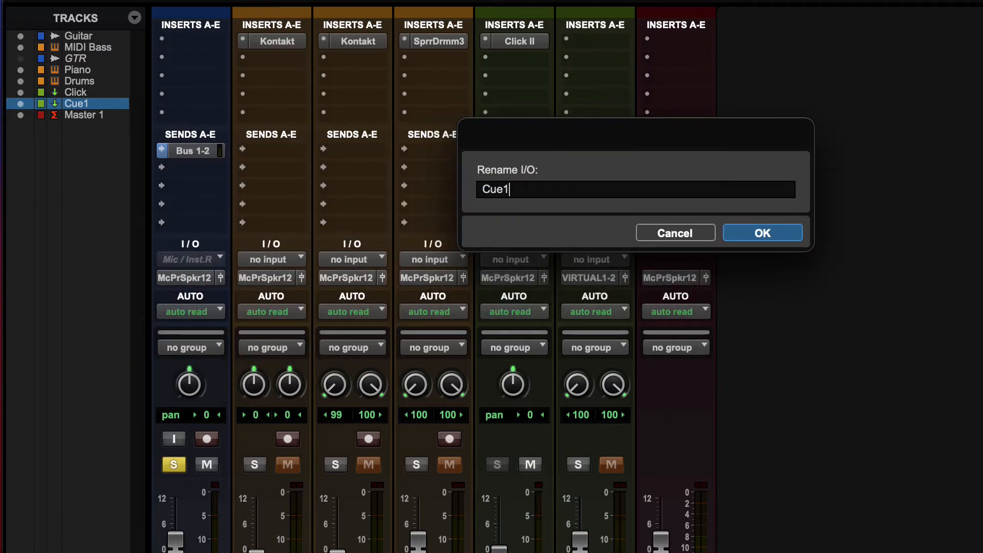
key("Return")
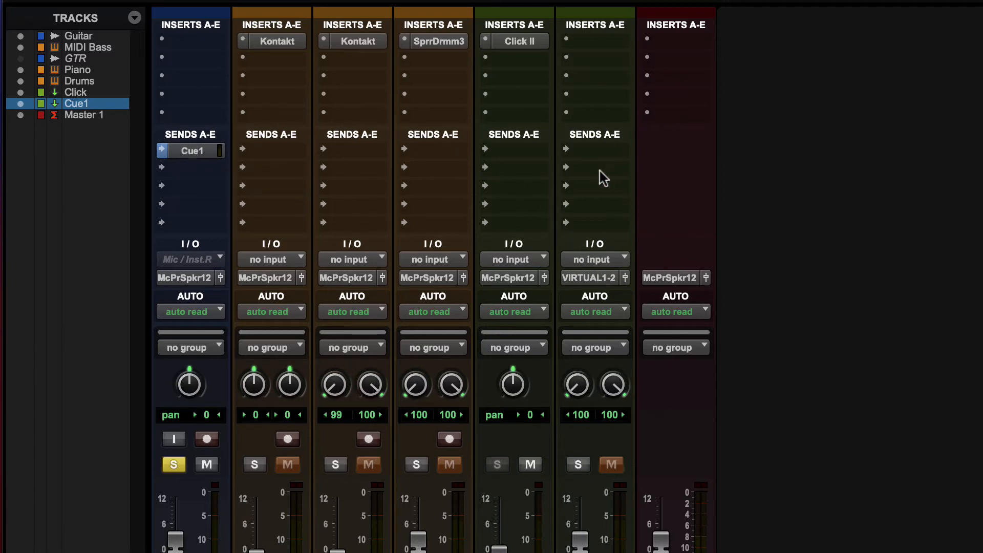
Step: Set the Cue1 aux track's input to the stereo Cue1 bus
left_click(590, 260)
mouse_move(590, 260)
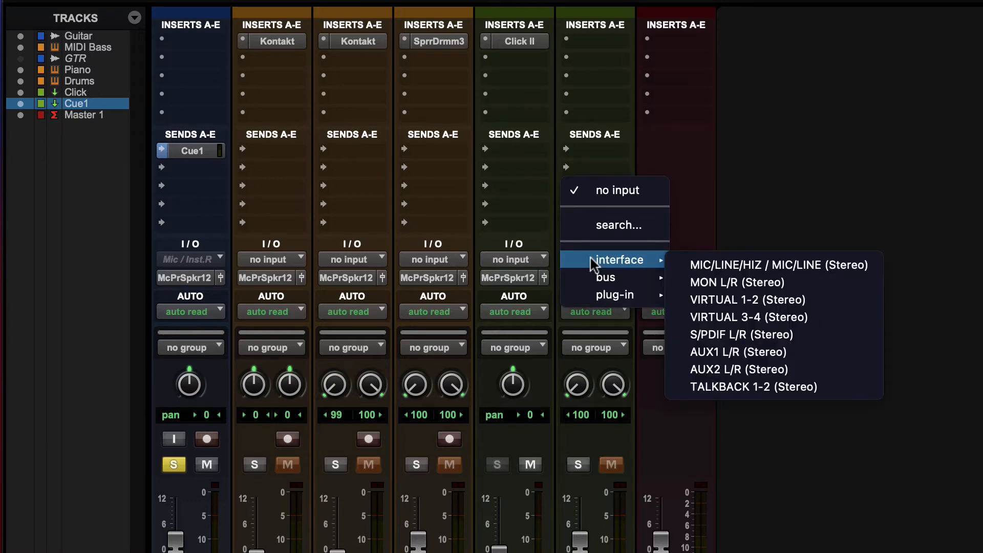
mouse_move(623, 280)
left_click(722, 279)
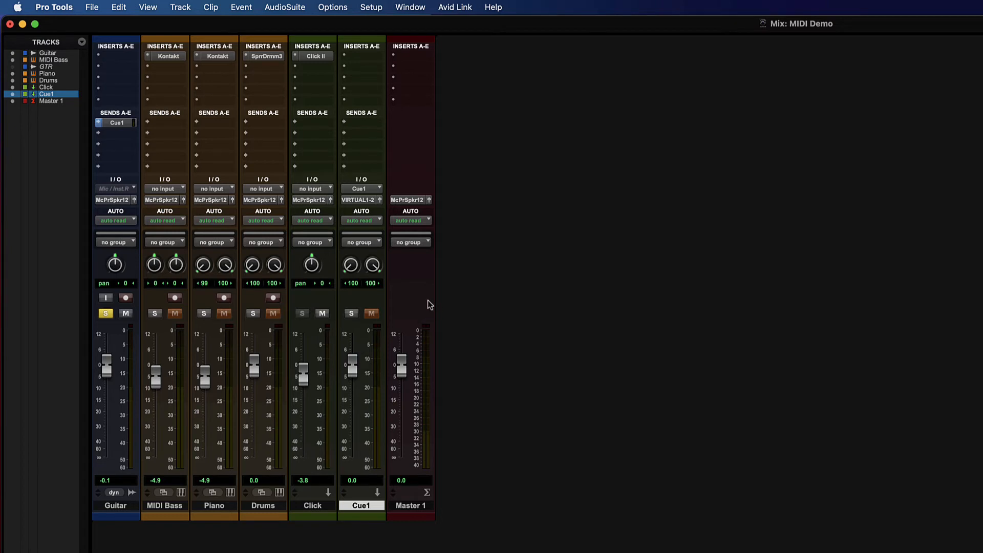
Step: Unsolo the Guitar track and show the send A level, pan, mute and pre-fader controls directly in the channel strips
left_click(105, 313)
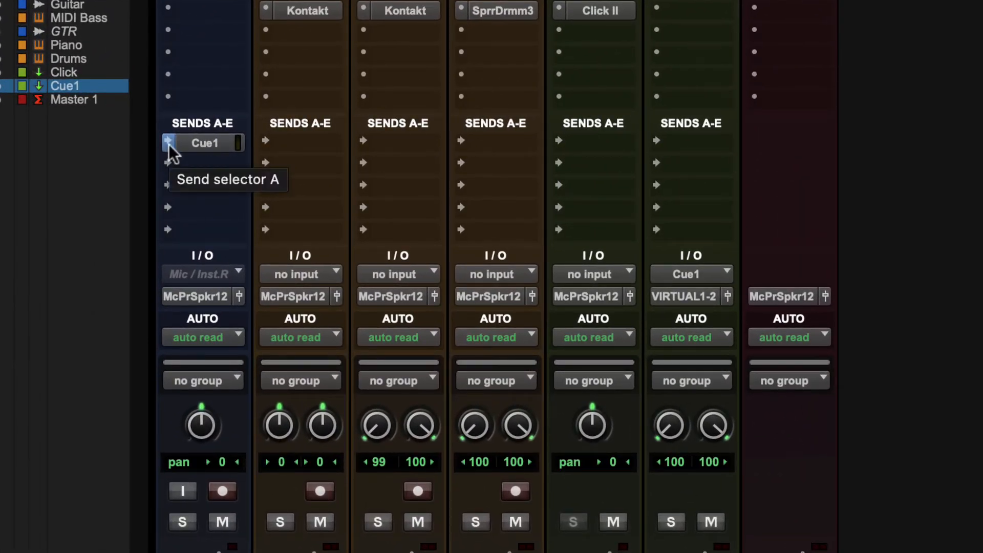
left_click(168, 143)
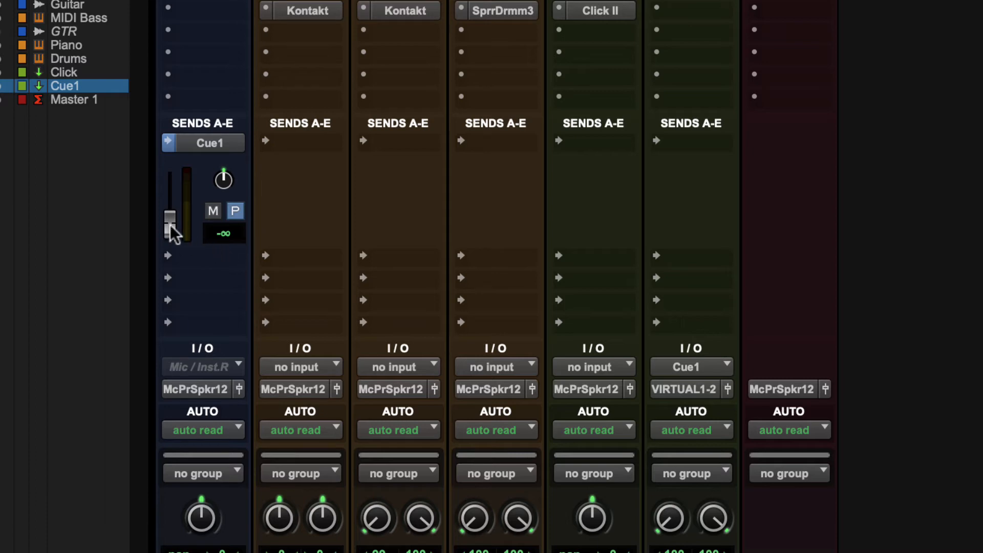
mouse_move(170, 223)
left_mouse_down()
mouse_move(170, 213)
mouse_move(170, 230)
left_mouse_up()
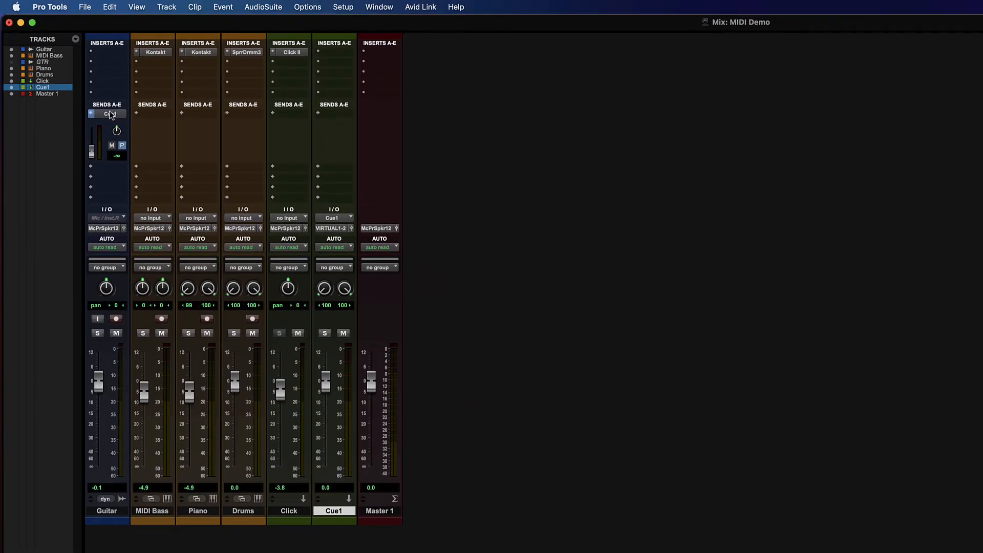
Step: Copy the pre-fader Cue1 send to the first send slot of the MIDI Bass, Piano, Drums and Click tracks
left_click_drag(157, 117, 198, 114)
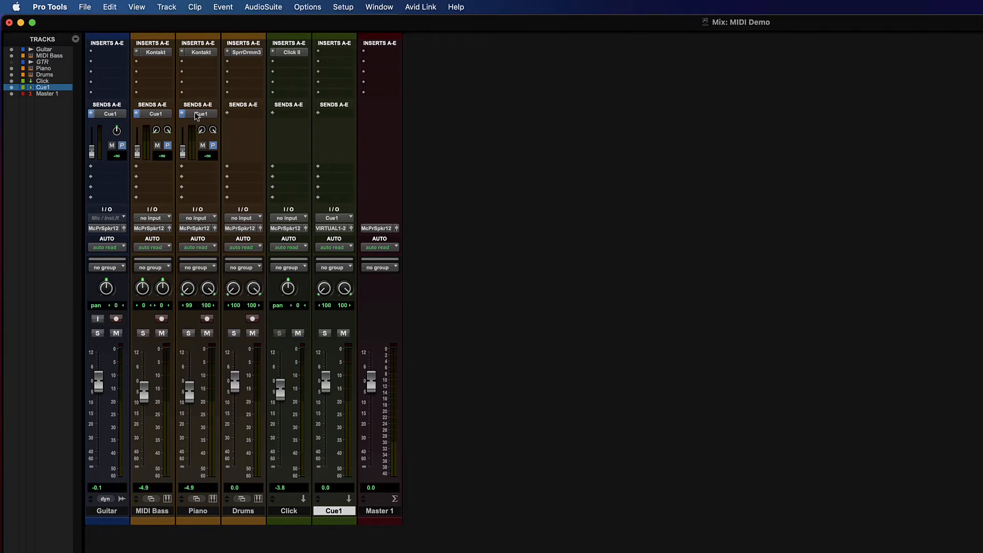
left_click_drag(196, 116, 246, 114)
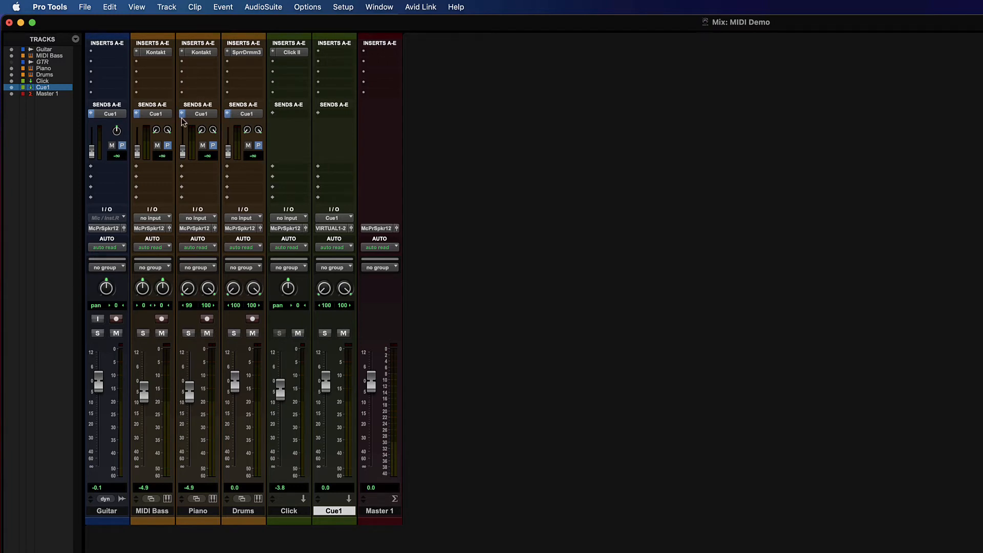
left_click_drag(246, 114, 291, 114)
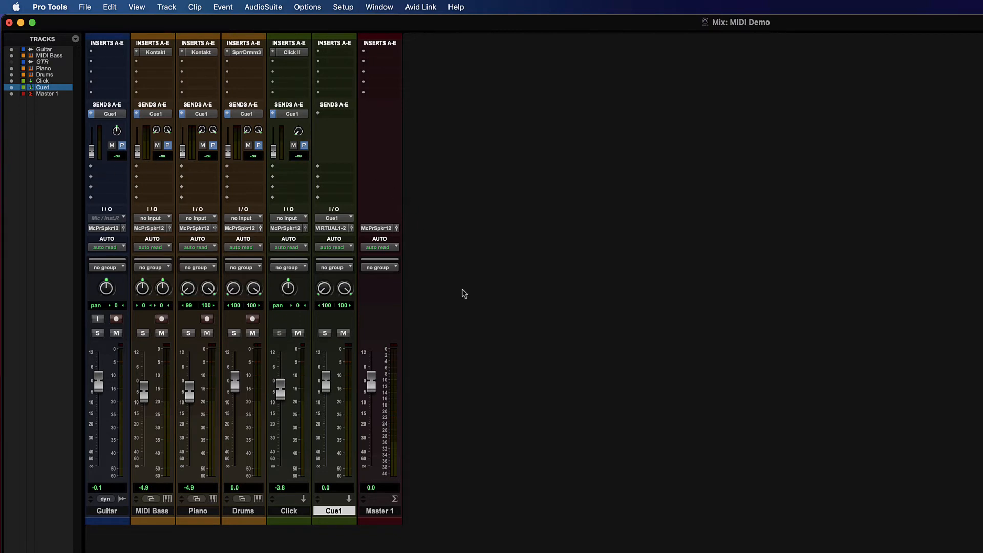
Step: Pull the Master 1 fader down to -∞, start playback, and raise the Drums track's Cue1 send to about +2.7 dB
left_click_drag(372, 382, 371, 467)
key("space")
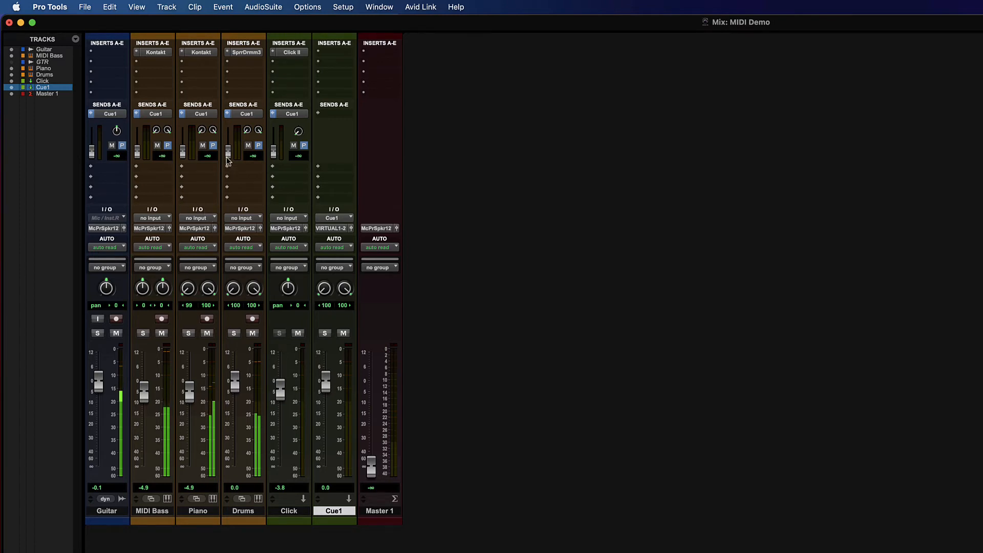
left_click_drag(229, 150, 230, 136)
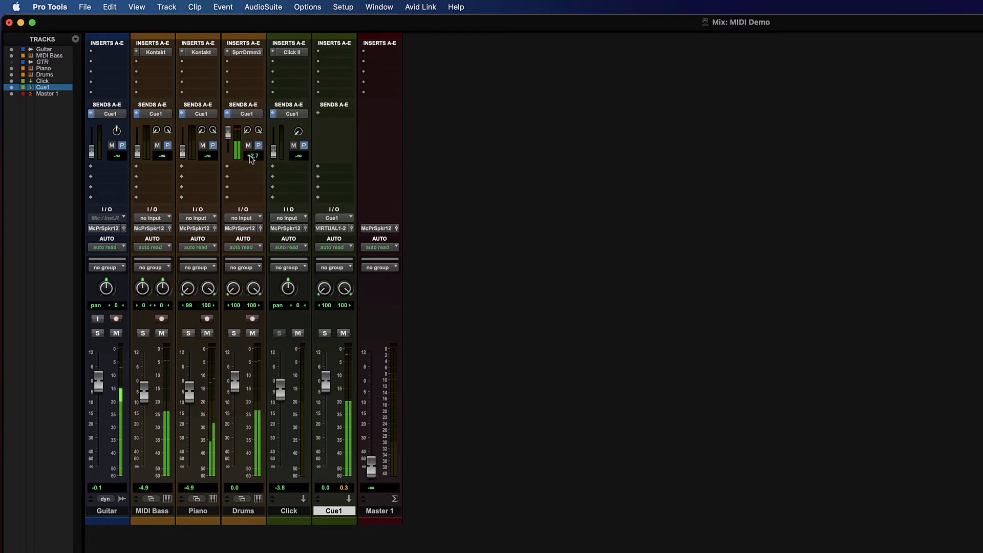
Step: Raise the Cue1 send levels to about -12.5 dB on Piano, -9.9 dB on Guitar and +3.8 dB on Click
left_click_drag(182, 154, 184, 142)
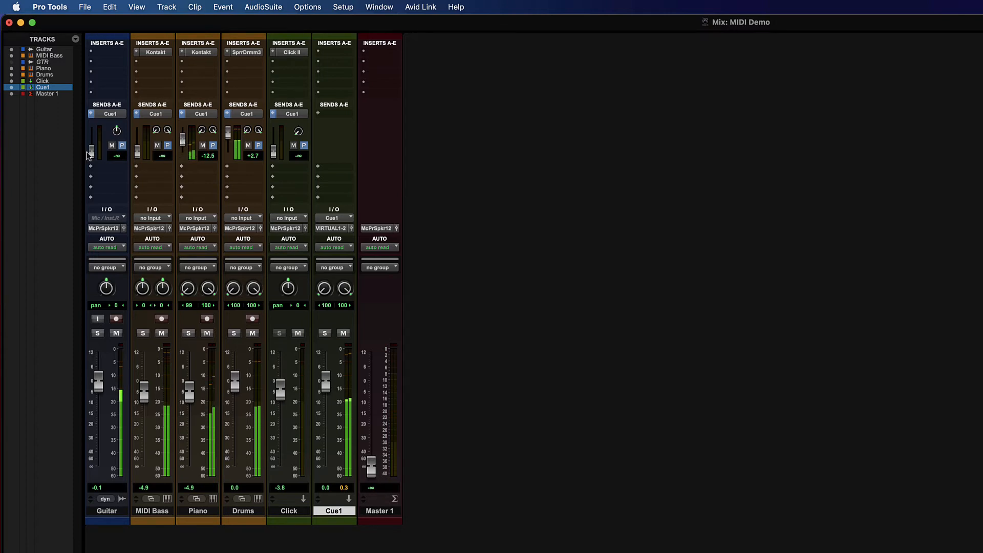
left_click_drag(92, 154, 93, 143)
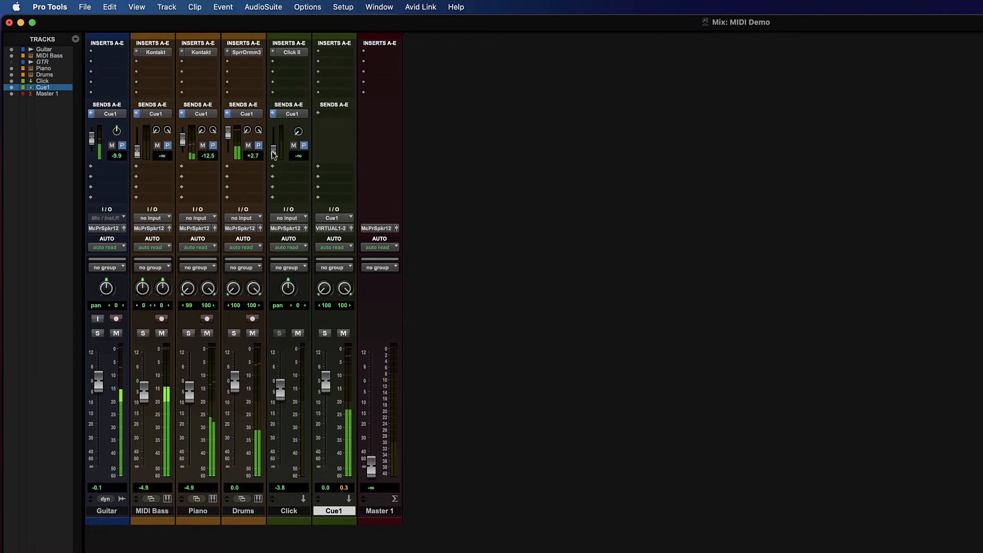
left_click_drag(273, 155, 275, 140)
key("super+equal")
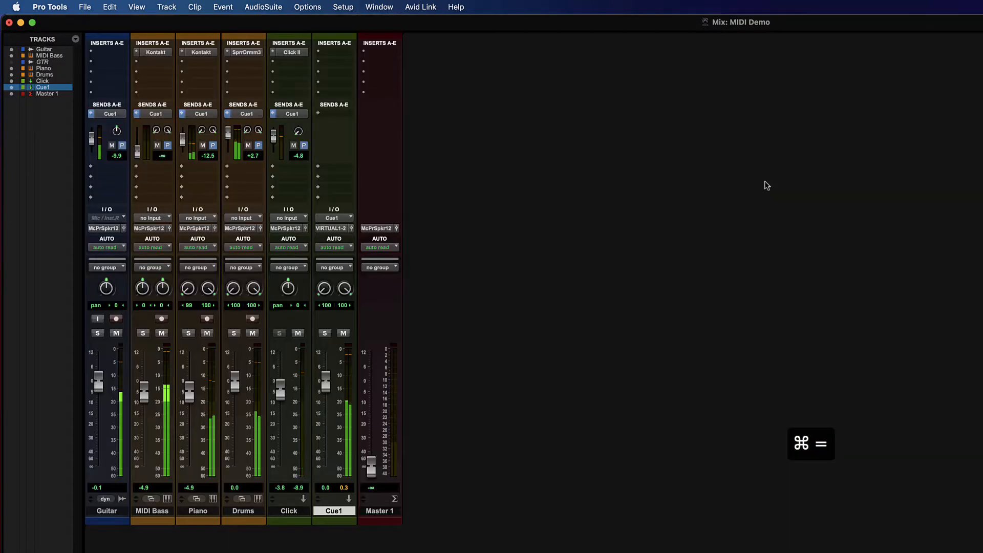
key("super+equal")
left_click_drag(273, 137, 274, 125)
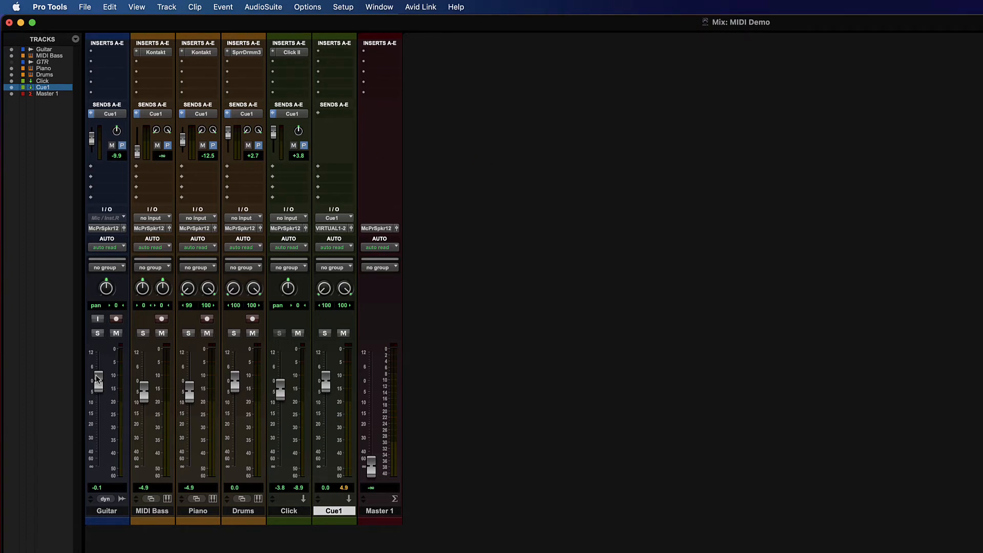
Step: Set the Cue1 fader to about +0.2 dB and, during playback, drop the Drums fader to -∞ and return it to about -0.4 dB
left_click_drag(324, 384, 325, 382)
key("space")
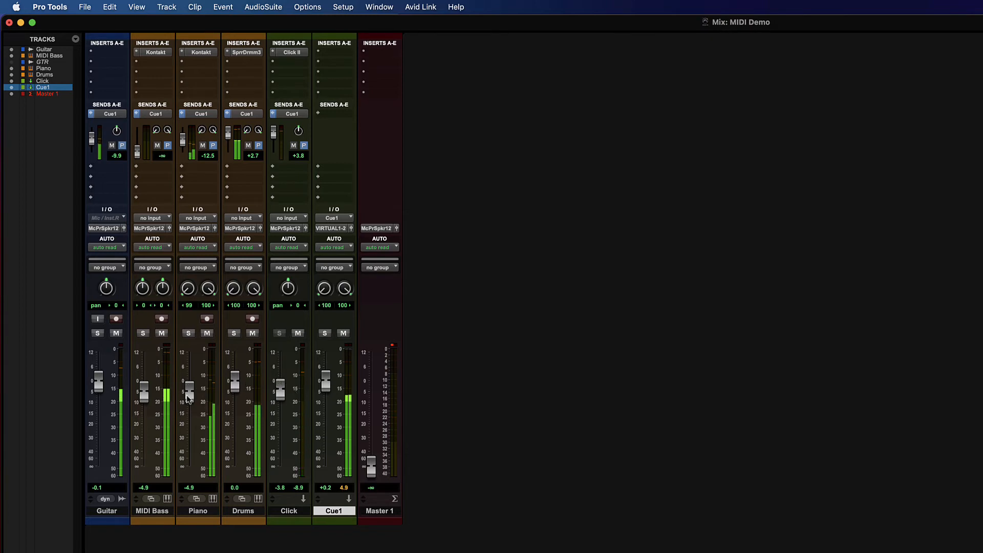
left_click_drag(235, 382, 247, 512)
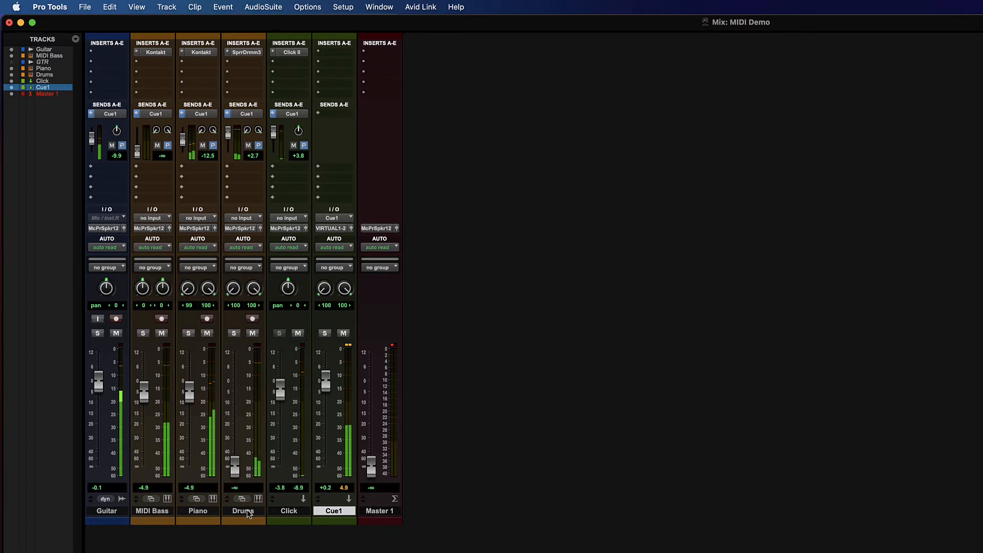
left_click_drag(234, 466, 236, 385)
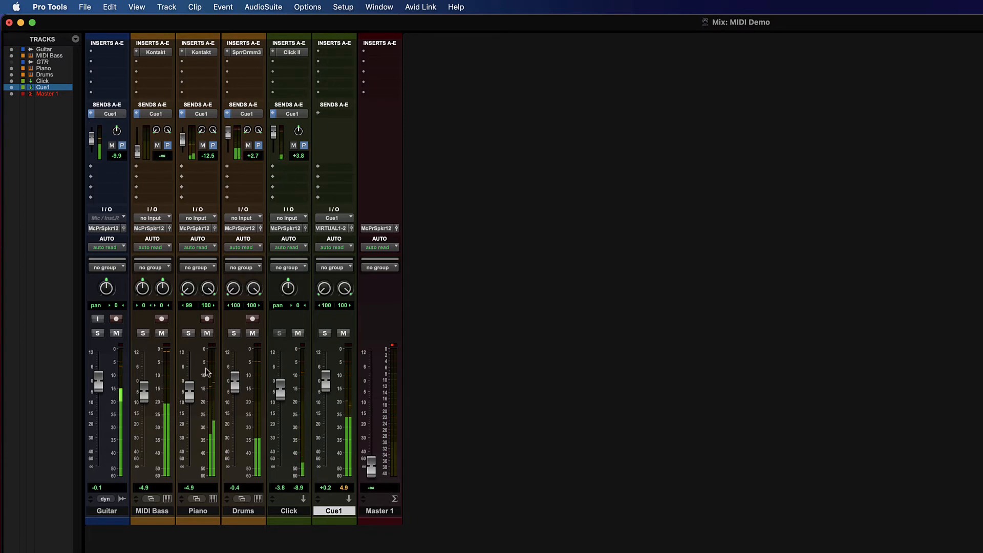
left_click(392, 345)
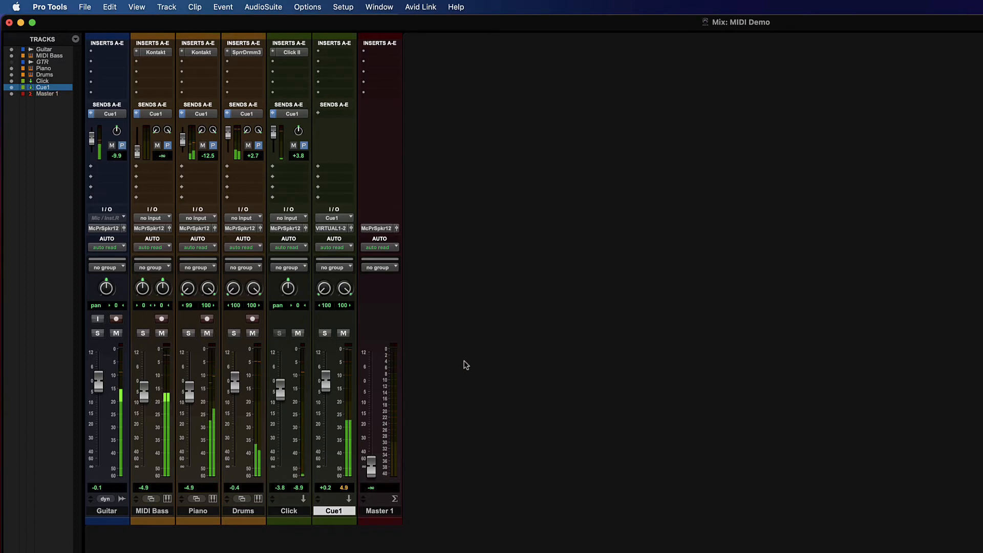
key("space")
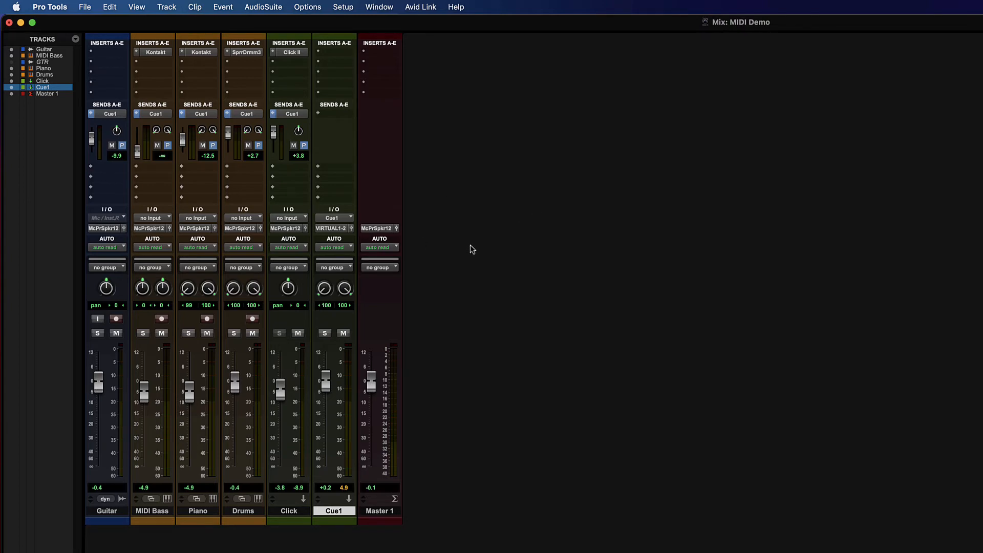
Step: Create one new stereo Aux Input track named Reverb
key("shift+super+n")
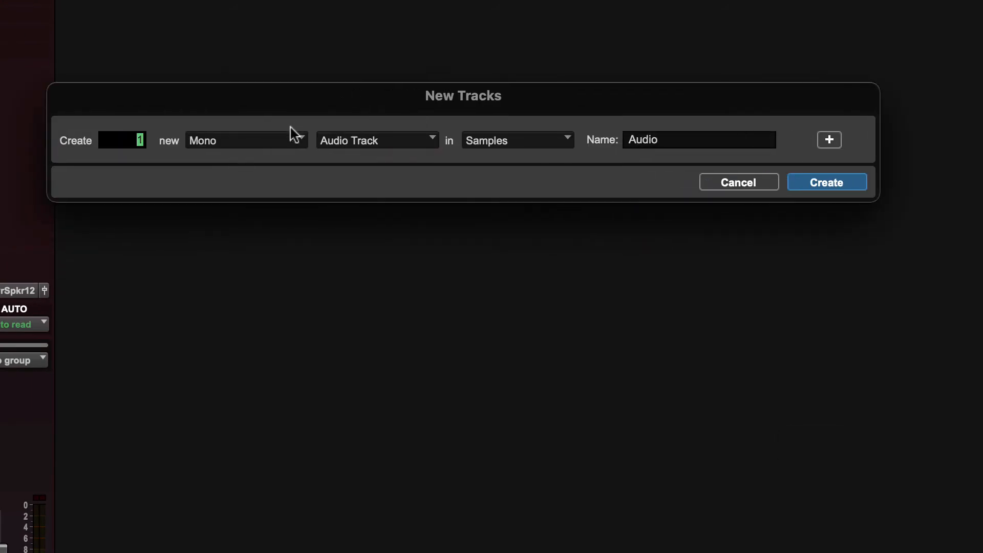
left_click(251, 140)
left_click(314, 164)
left_click(378, 140)
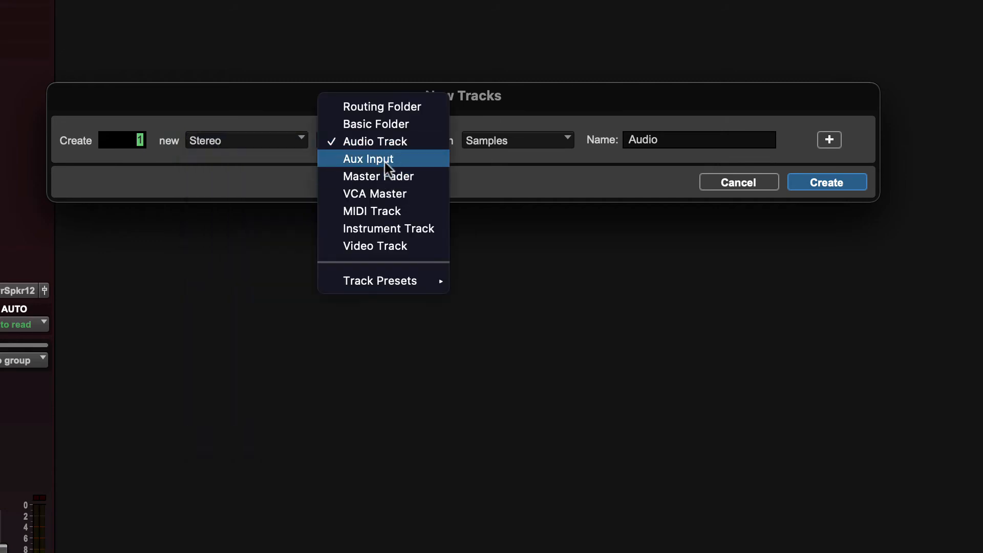
left_click(368, 158)
left_click(674, 144)
left_click_drag(674, 144, 578, 139)
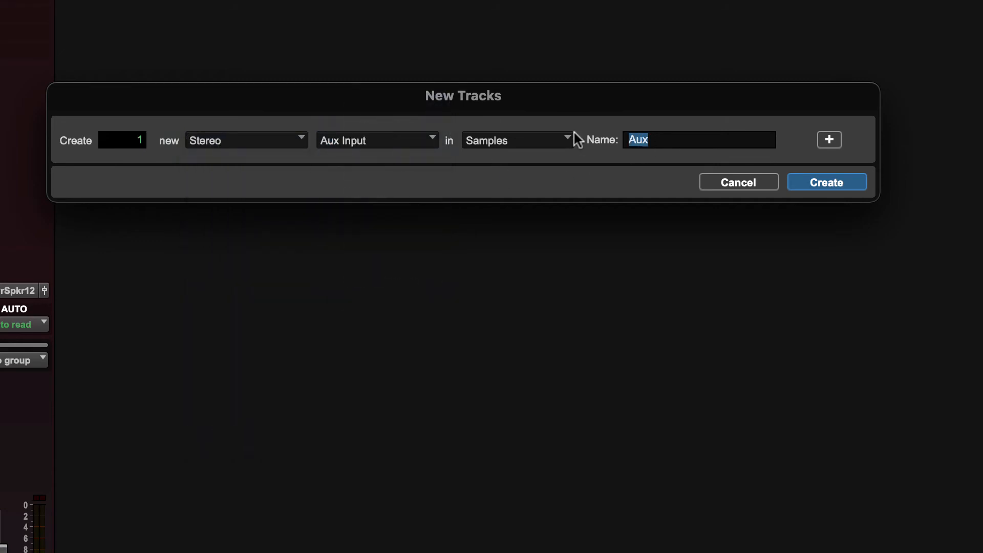
type("Reverb")
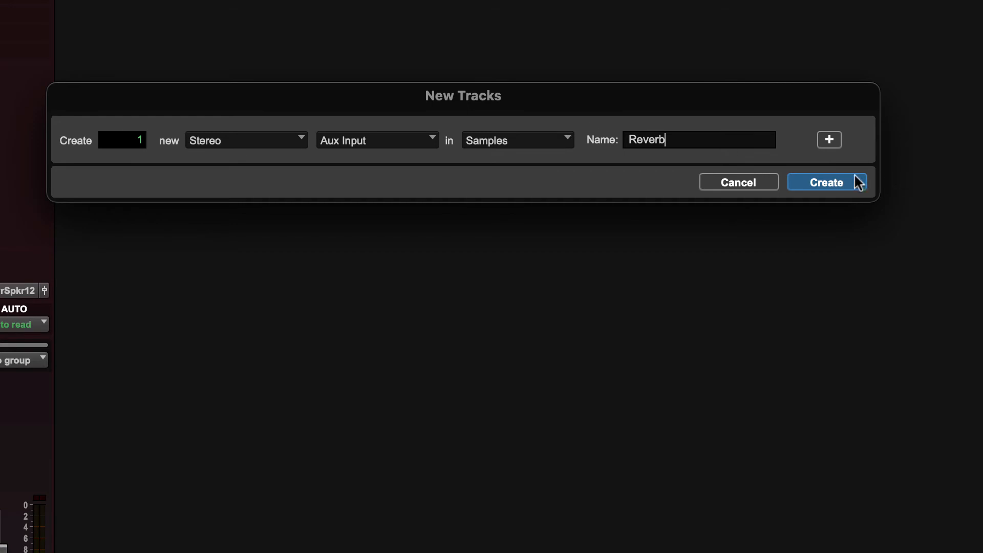
left_click(827, 183)
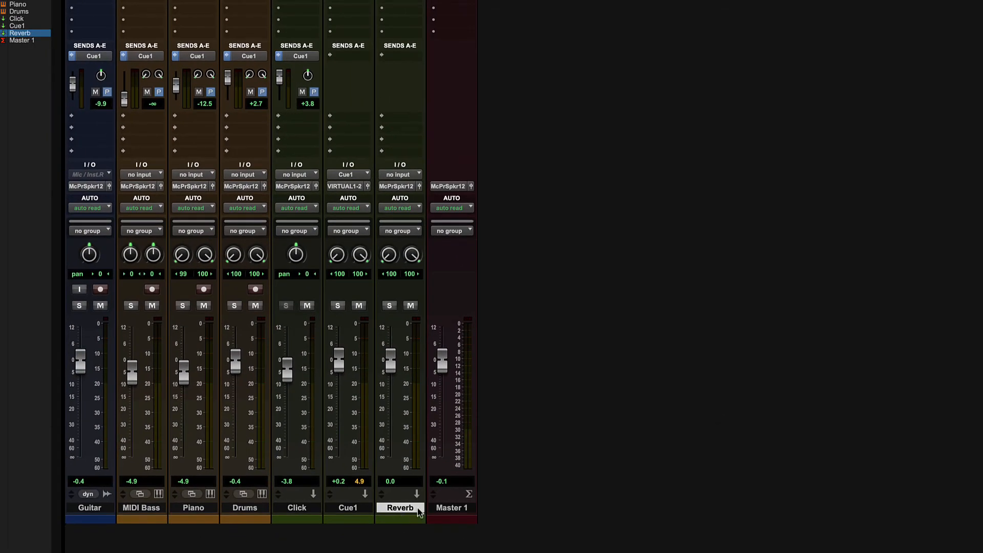
left_click(392, 179)
mouse_move(408, 186)
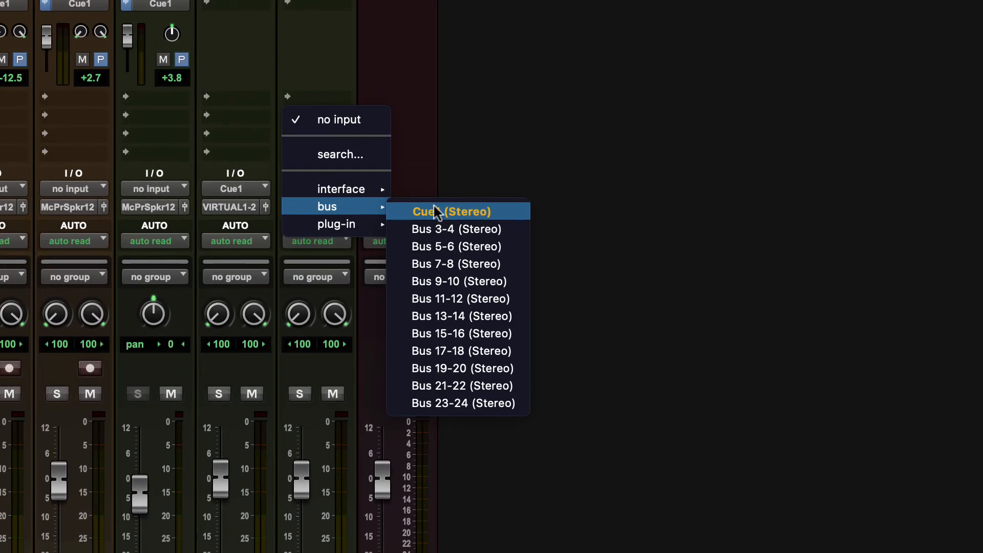
left_click(546, 254)
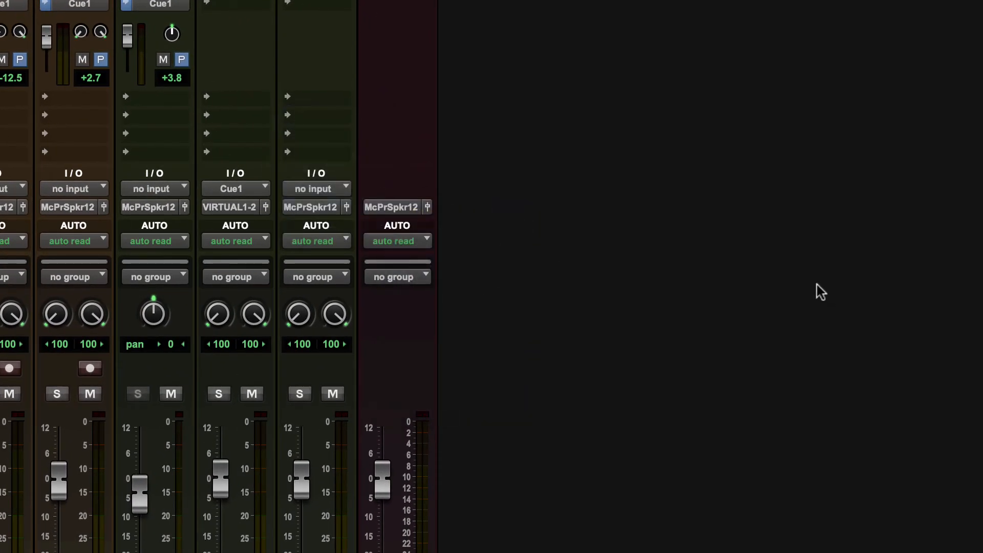
Step: Set the Reverb track's input to the stereo Bus 3-4 and rename that bus Verb
left_click(303, 190)
mouse_move(355, 210)
left_click(453, 226)
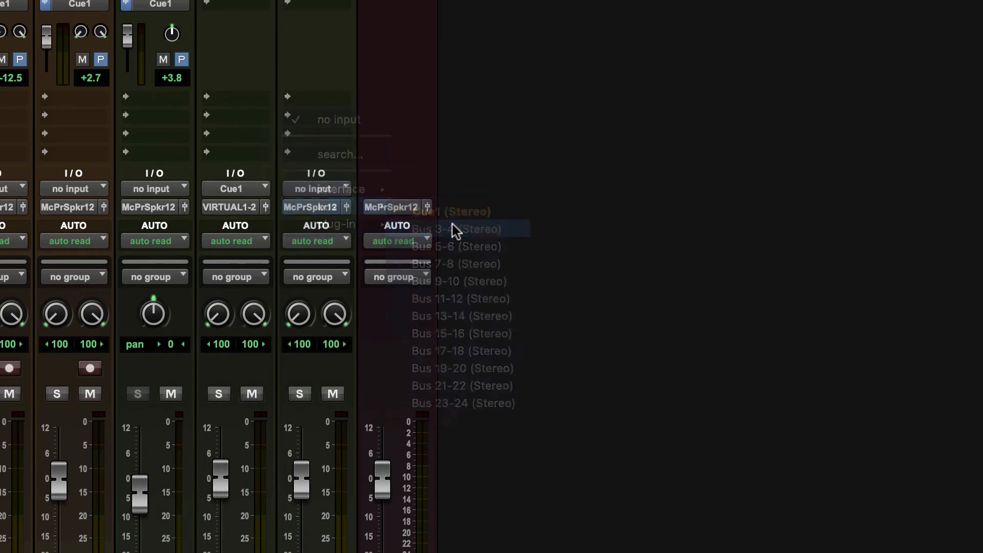
right_click(316, 189)
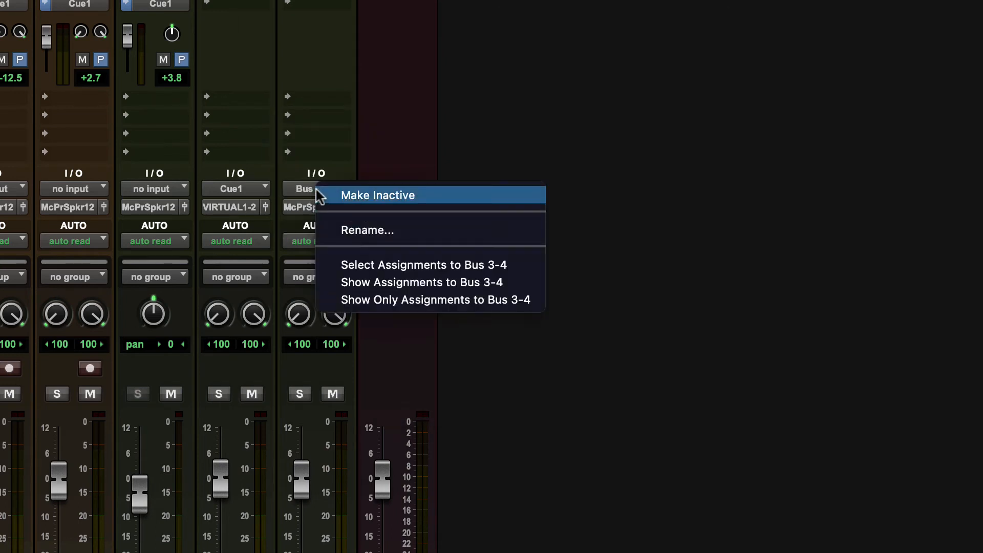
left_click(352, 229)
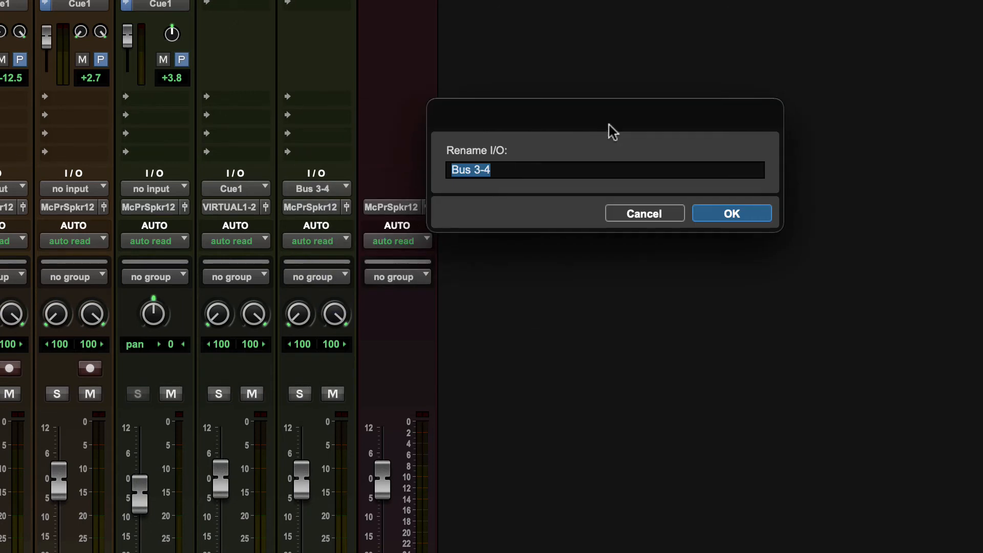
type("Verb")
key("Return")
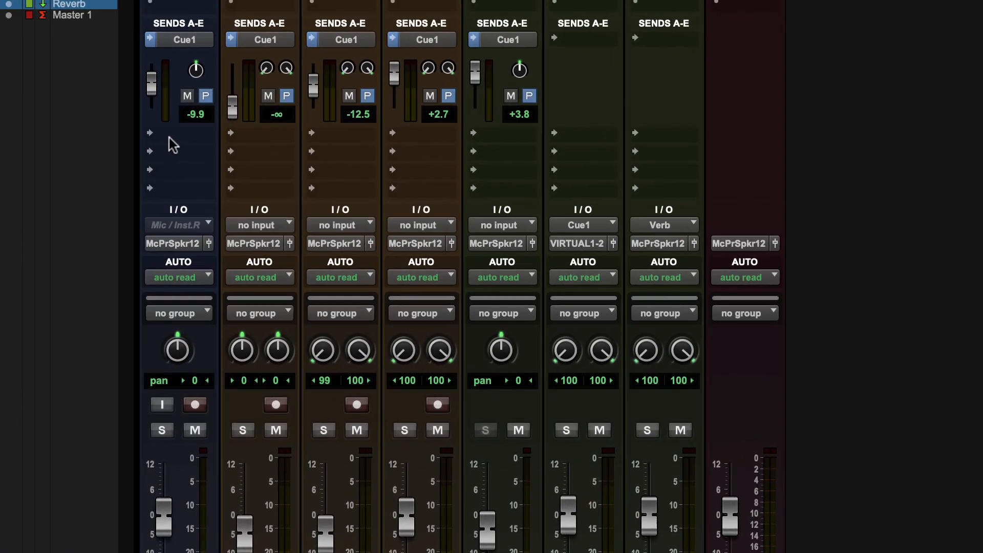
Step: Assign the Guitar track's second send to the stereo Verb bus and close its send window
left_click(173, 145)
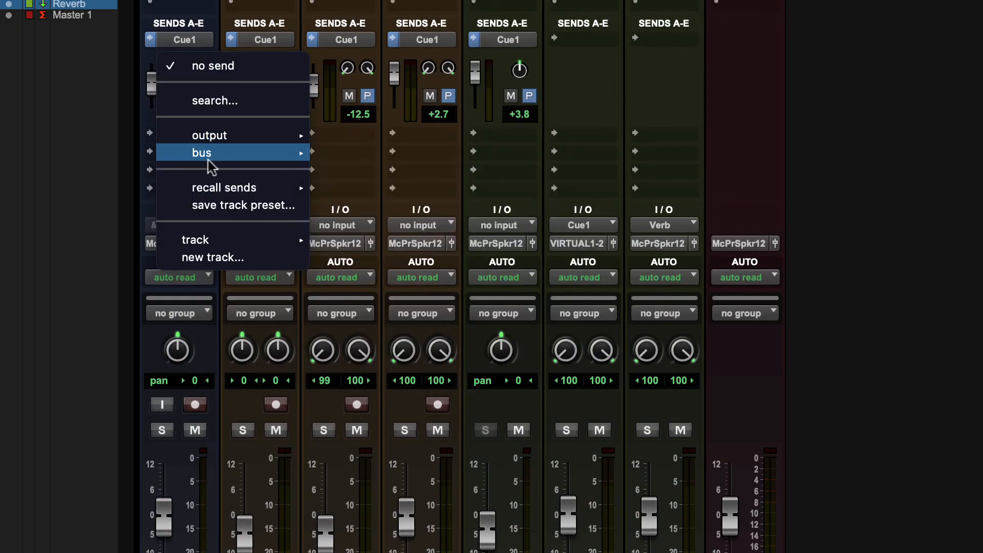
mouse_move(210, 161)
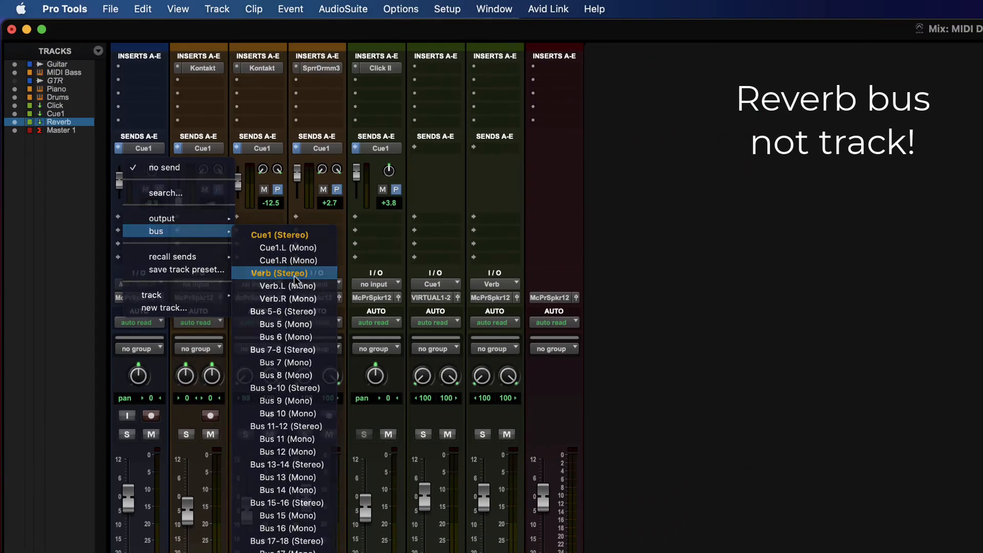
left_click(295, 277)
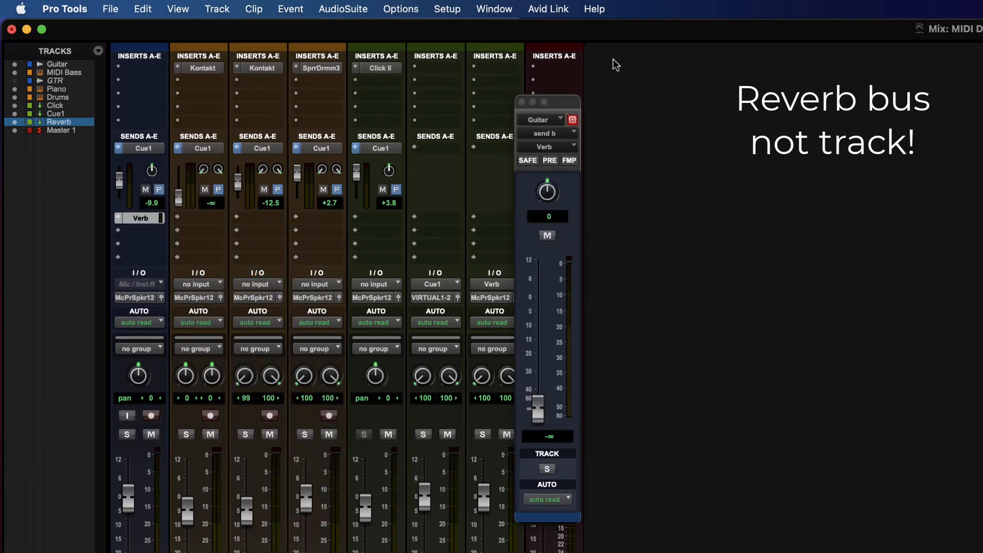
left_click_drag(559, 105, 640, 115)
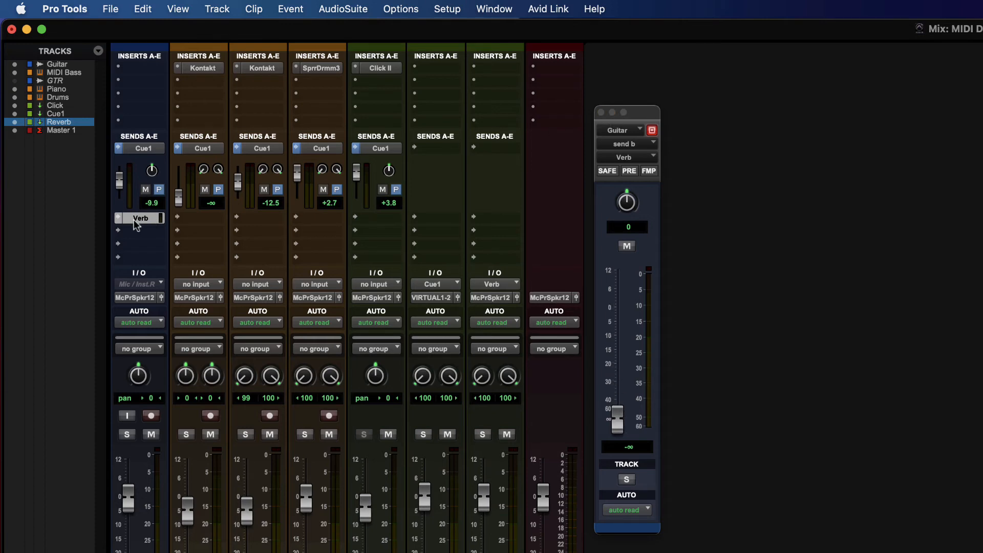
left_click(601, 113)
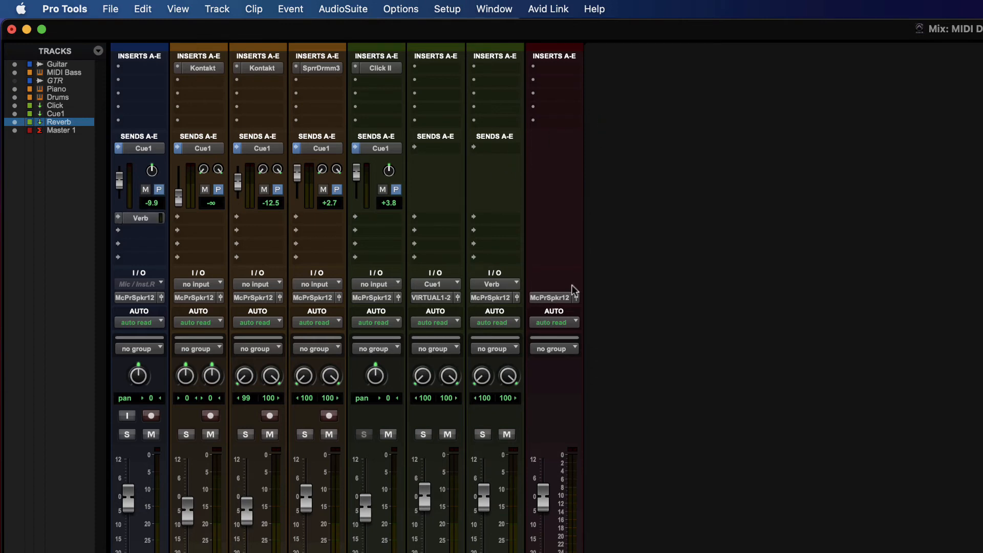
Step: Insert the multichannel D-Verb reverb plug-in in the first insert slot of the Reverb track
left_click(502, 72)
mouse_move(558, 69)
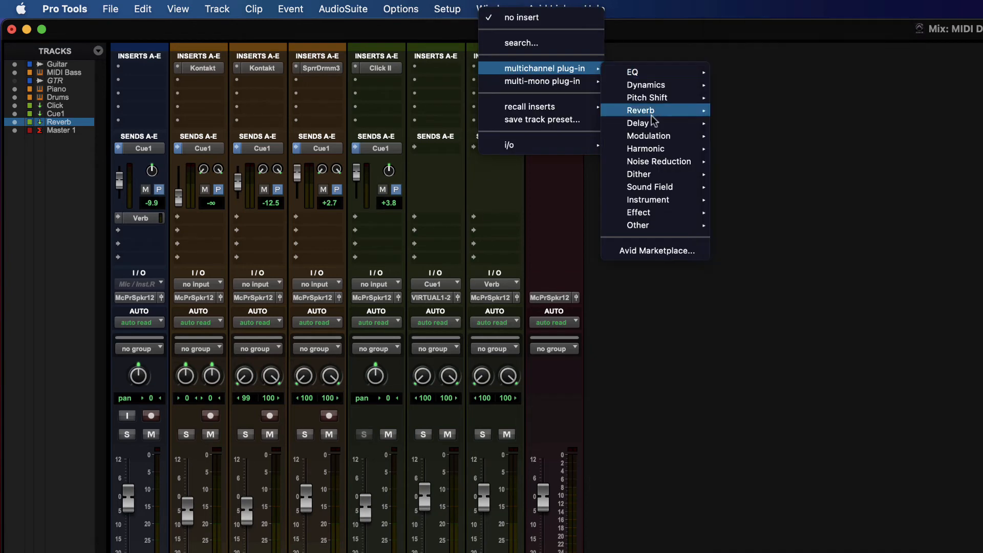
left_click(807, 153)
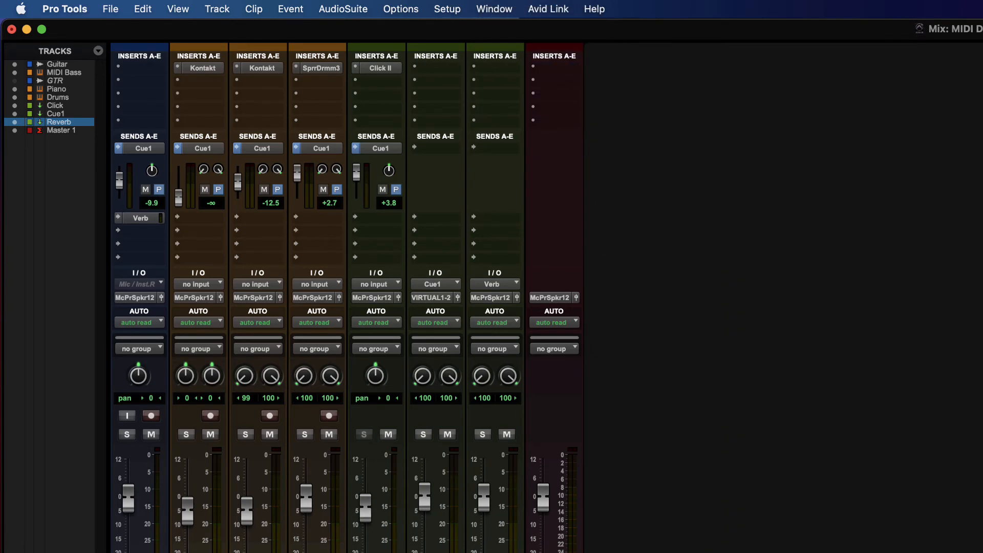
left_click_drag(671, 66, 671, 142)
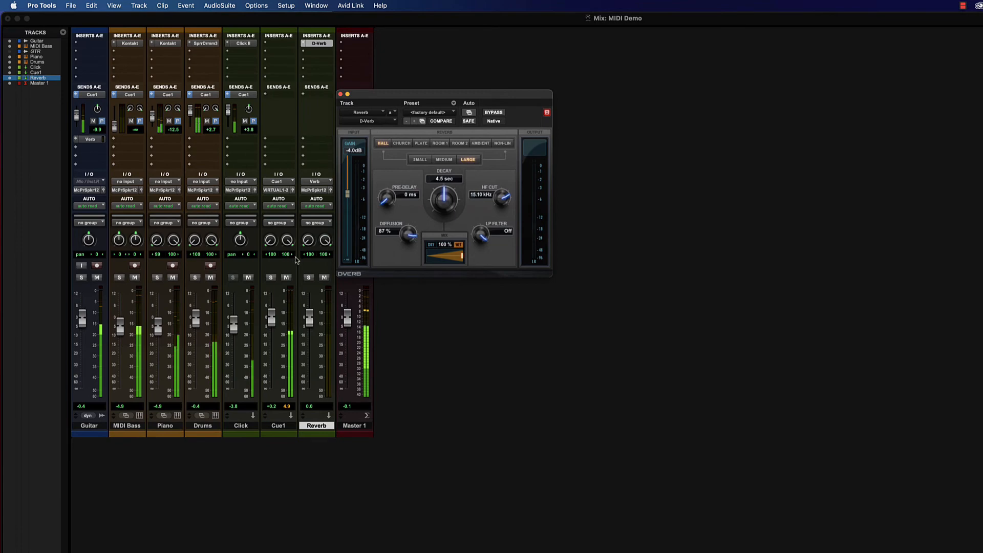
Step: Turn off the metronome click in the Edit window, return to the Mix window and move the D-Verb window clear of the tracks
key("super+equal")
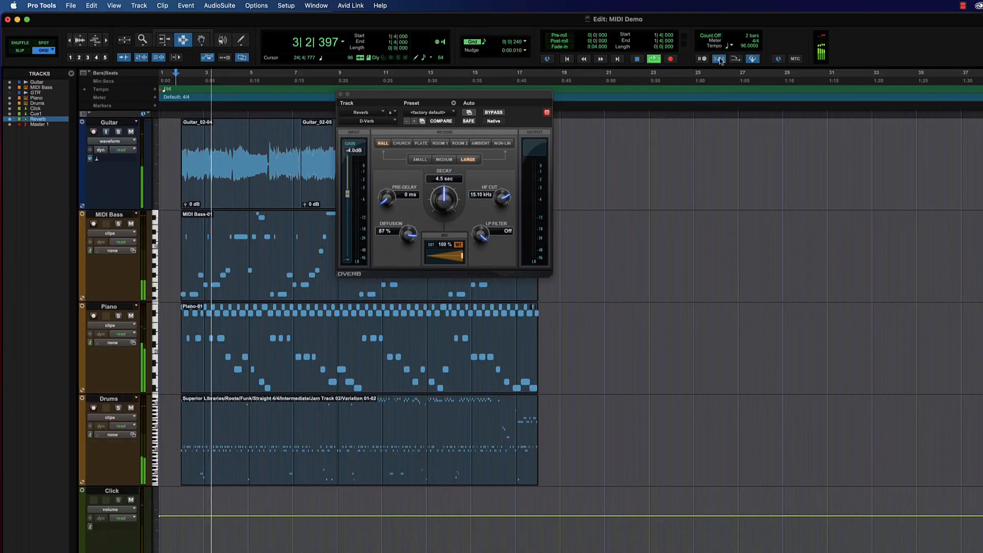
key("super+equal")
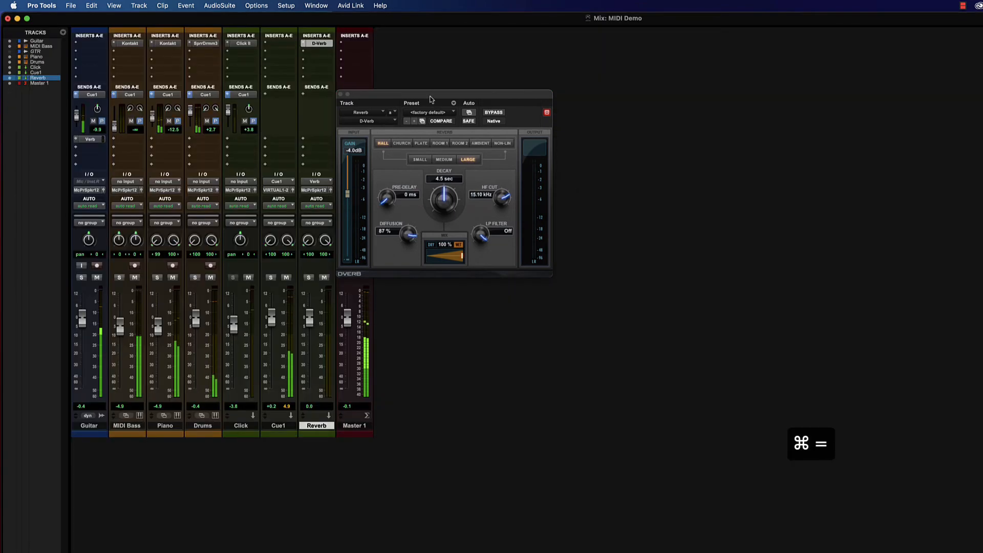
left_click_drag(430, 97, 499, 58)
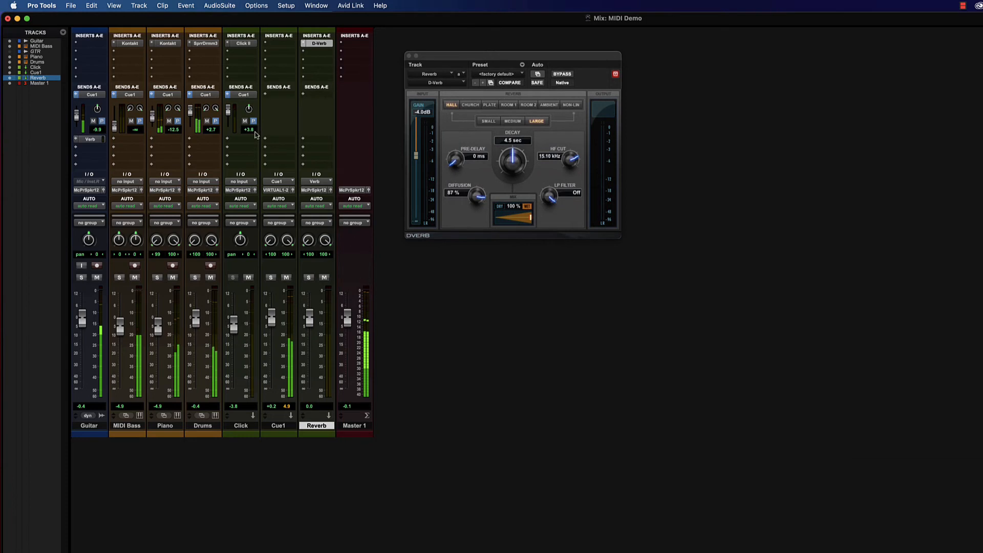
Step: Open the Guitar track's Verb send and raise its level to about +2.3 dB during playback
left_click(90, 138)
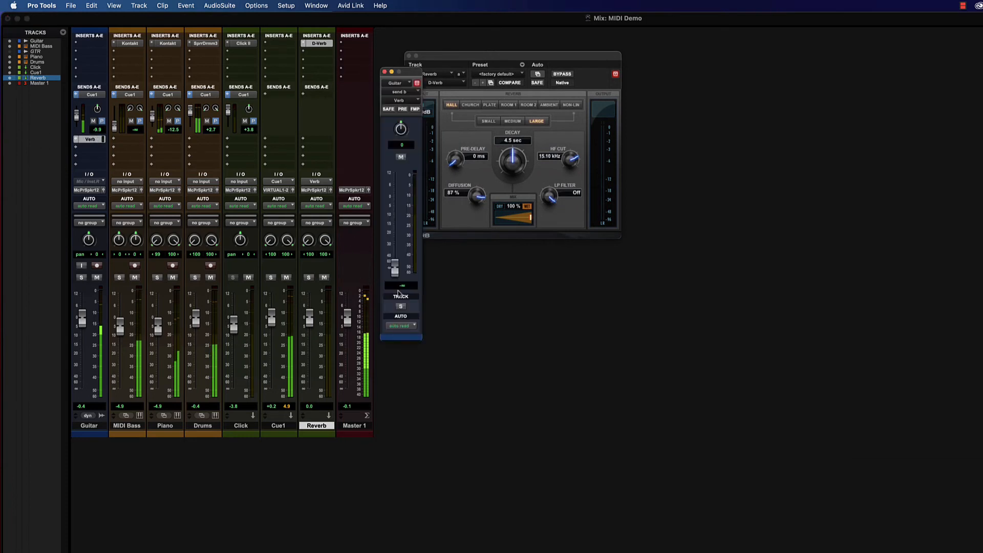
left_click_drag(395, 267, 394, 201)
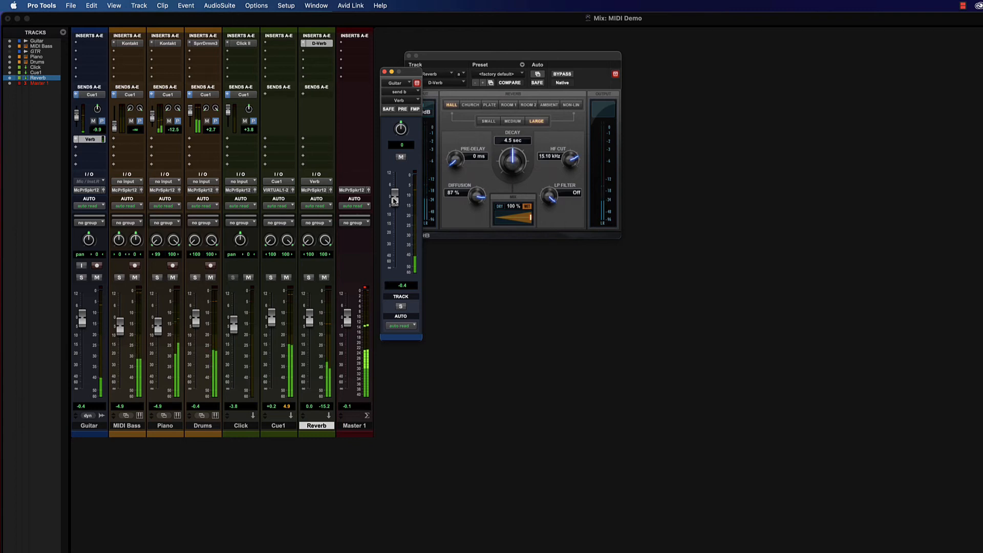
left_click_drag(394, 200, 395, 198)
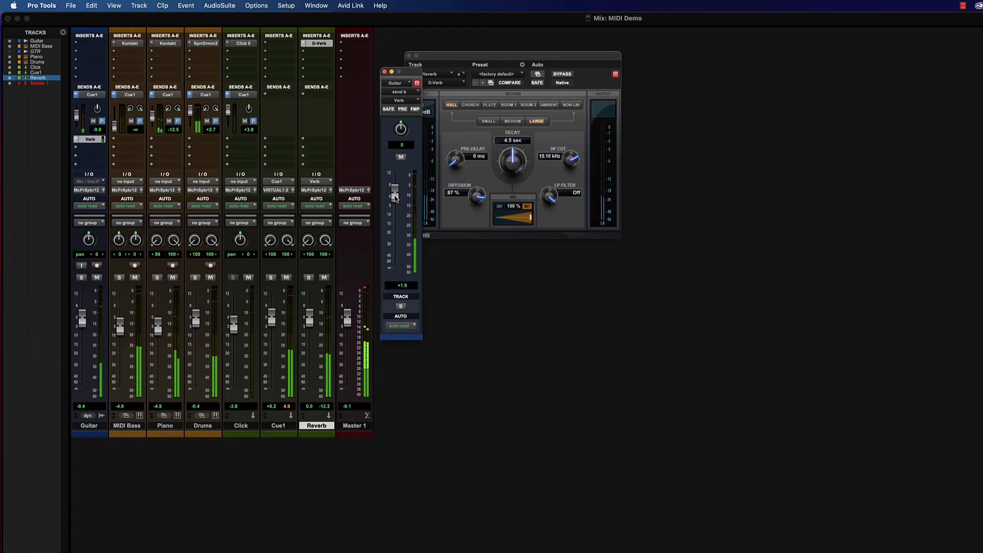
left_click_drag(395, 199, 395, 198)
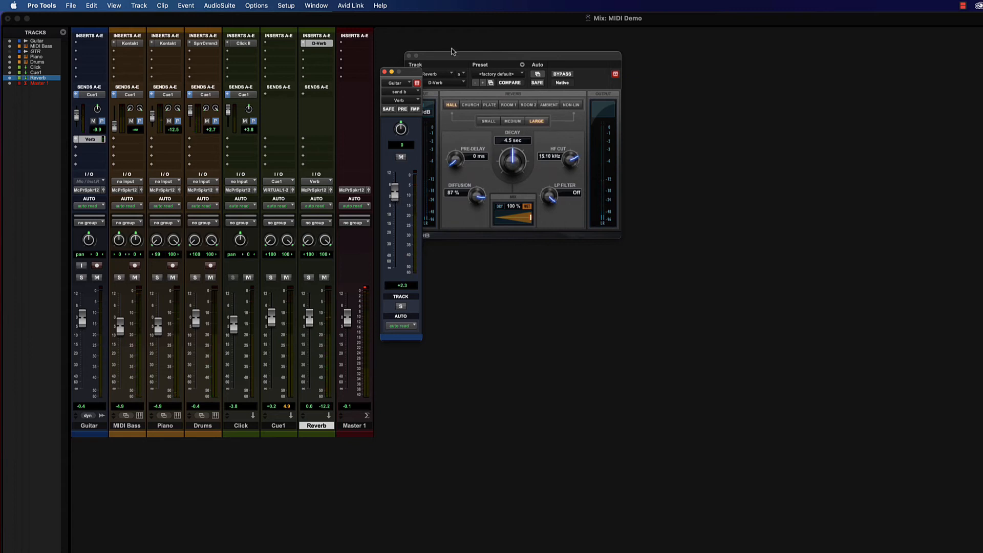
Step: Close the D-Verb window and move the Guitar track's Verb send window further clear of the mixer tracks
left_click_drag(452, 51, 471, 55)
left_click(429, 58)
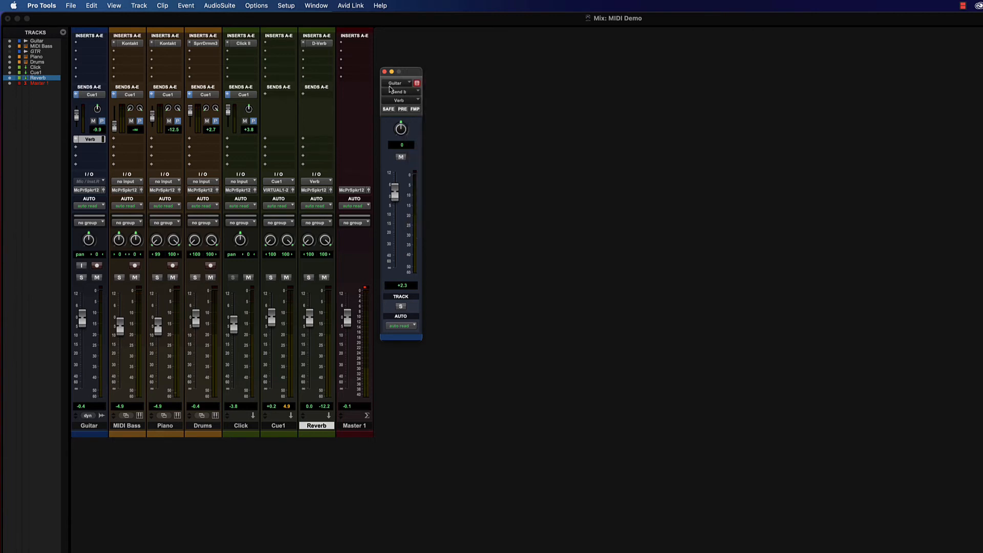
left_click_drag(408, 73, 422, 64)
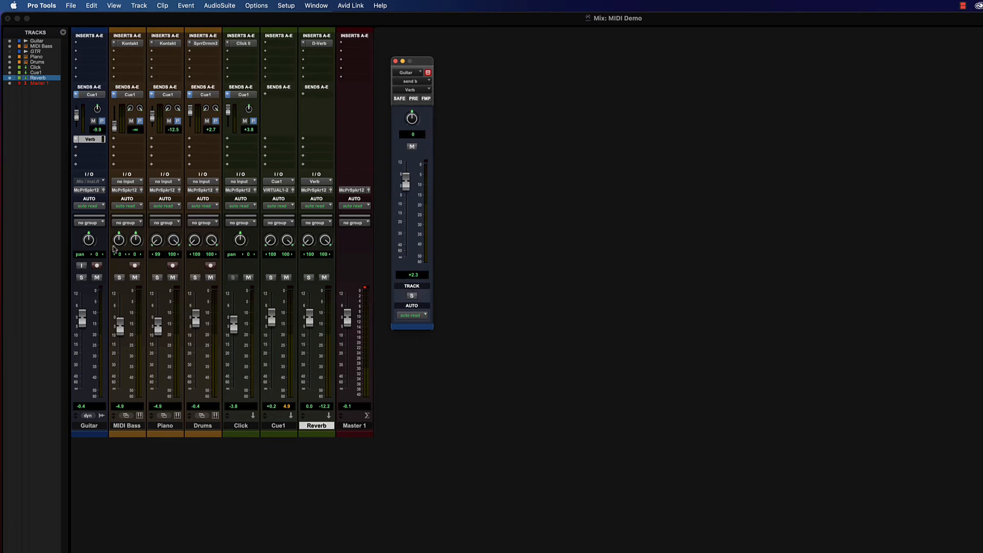
Step: Clear the Master 1 clip indicator, lower the Guitar fader to about -20.1 dB and return it to about -0.1 dB
mouse_move(85, 323)
left_mouse_down()
mouse_move(85, 376)
mouse_move(85, 320)
left_mouse_up()
mouse_move(81, 322)
left_mouse_down()
mouse_move(82, 384)
mouse_move(82, 322)
left_mouse_up()
left_click(365, 289)
left_click_drag(83, 315, 87, 354)
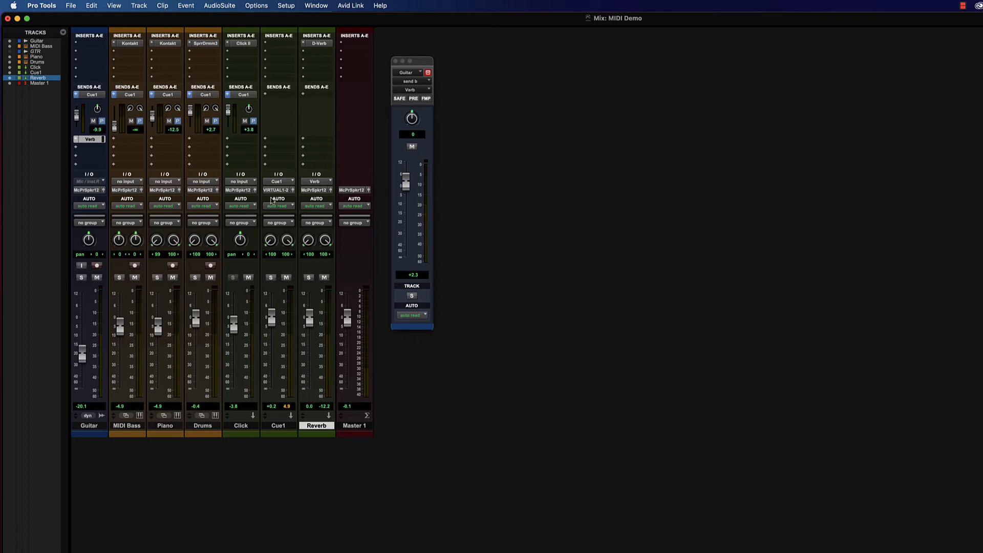
left_click_drag(81, 359, 85, 322)
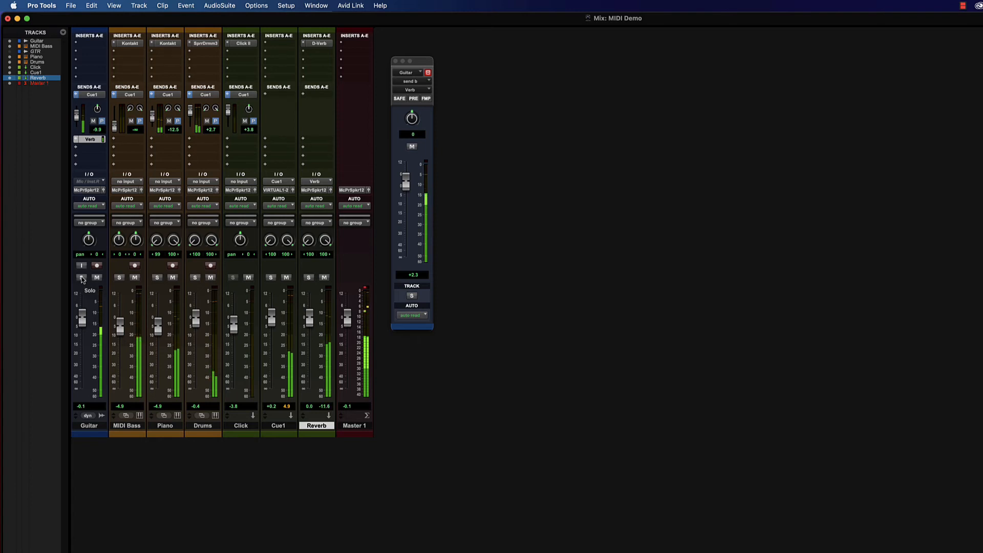
Step: Solo the Guitar track, play it back to check the Reverb return, and unsolo it for comparison with the full mix
key("space")
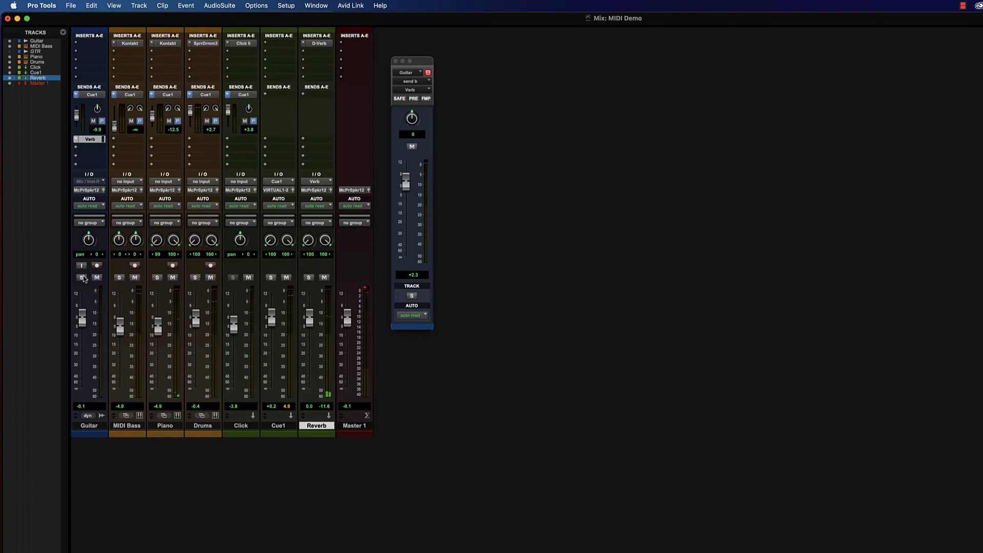
left_click(82, 278)
key("space")
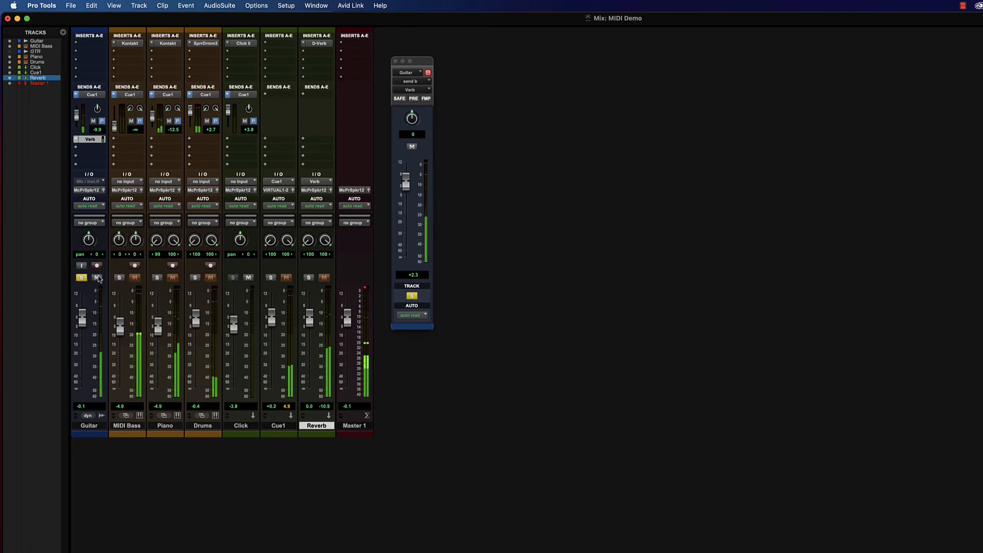
key("space")
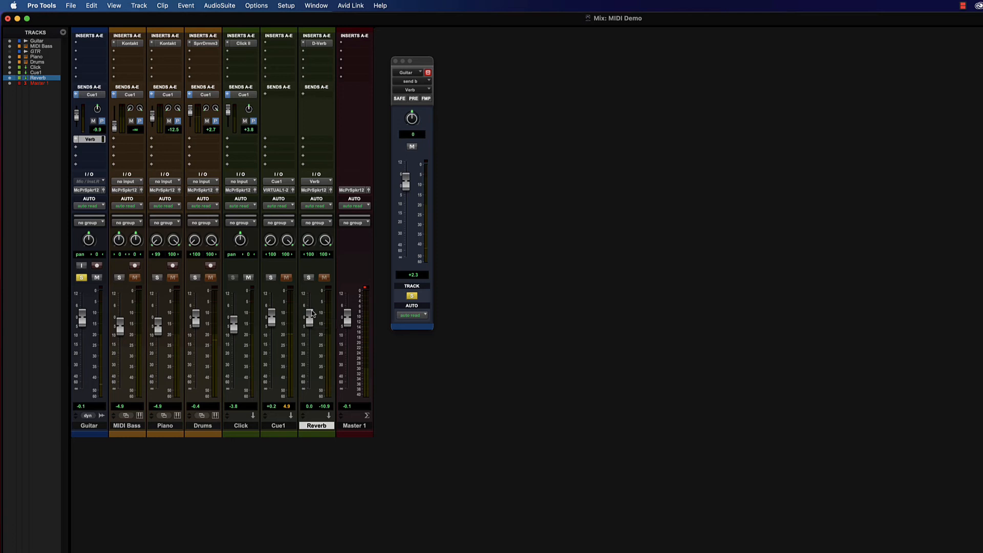
left_click(82, 277)
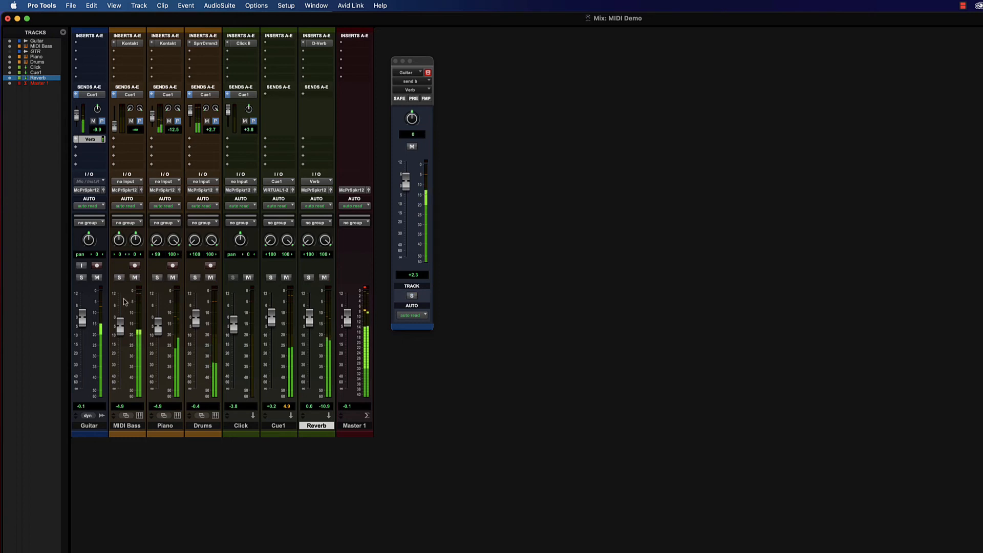
key("space")
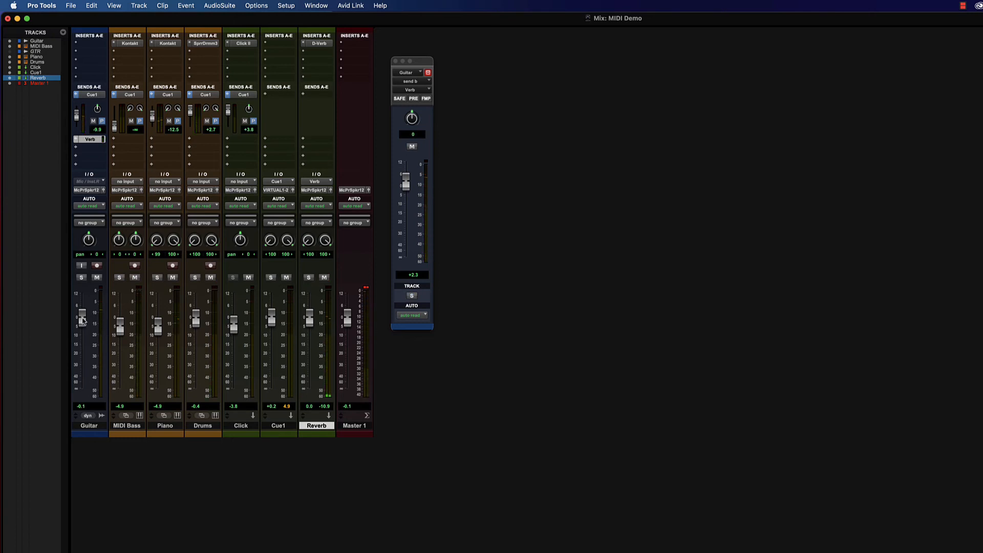
Step: With the Verb send post-fader, pull the Guitar fader down to about -38.9 dB and restore it to about -0.1 dB during playback
left_click_drag(82, 320, 81, 323)
left_click_drag(83, 321, 83, 378)
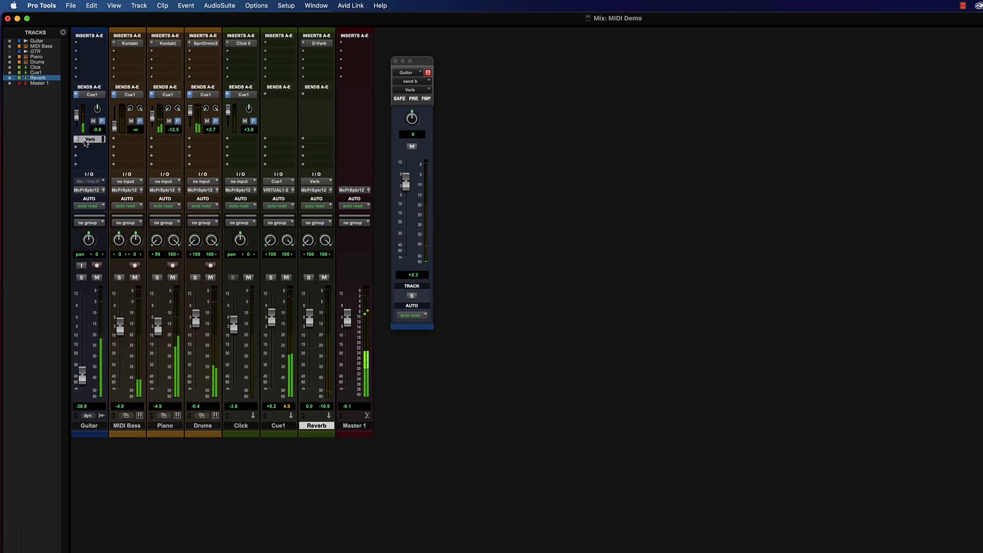
left_click_drag(82, 376, 81, 323)
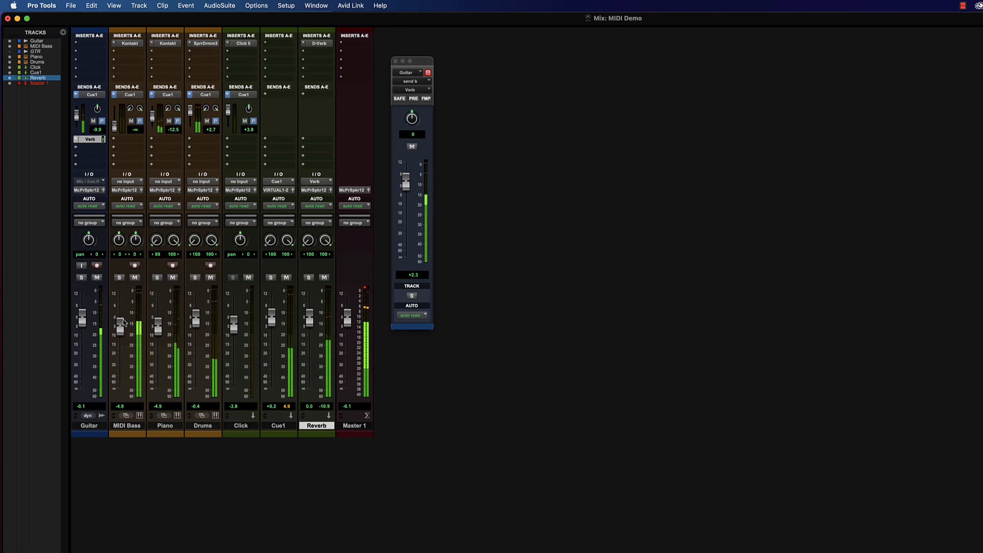
key("space")
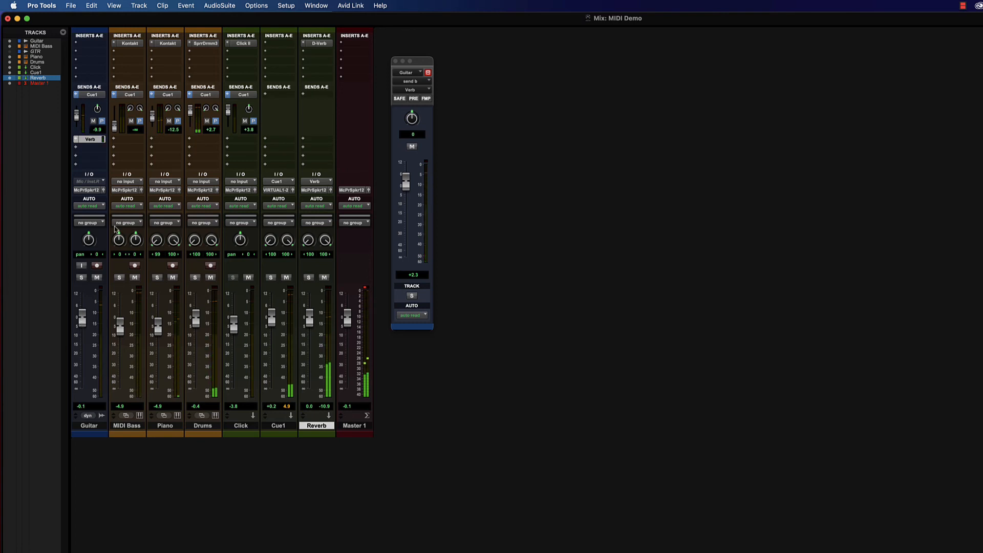
Step: Switch the Guitar's Verb send to pre-fader, then pull the Guitar fader to -∞ and return it to about +0.2 dB during playback
left_click(413, 99)
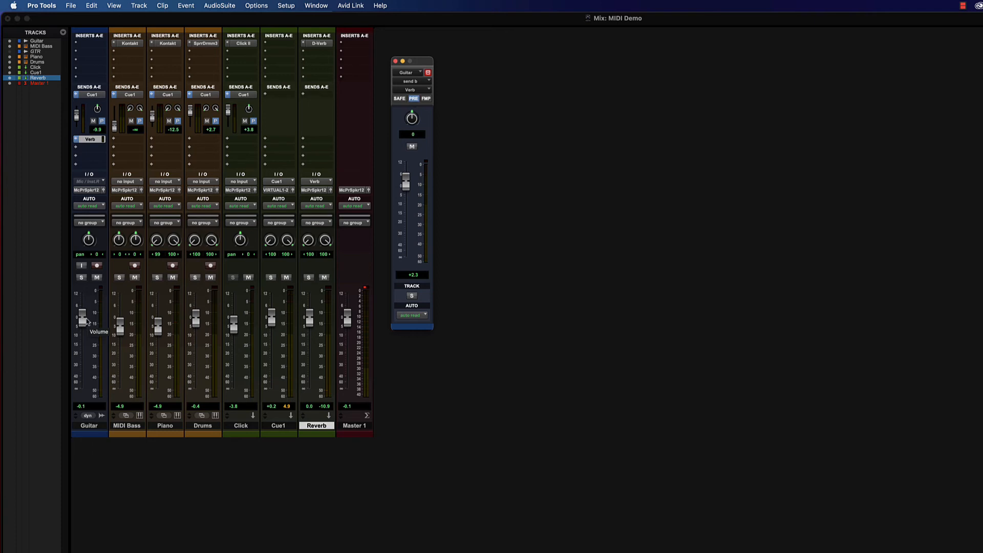
key("space")
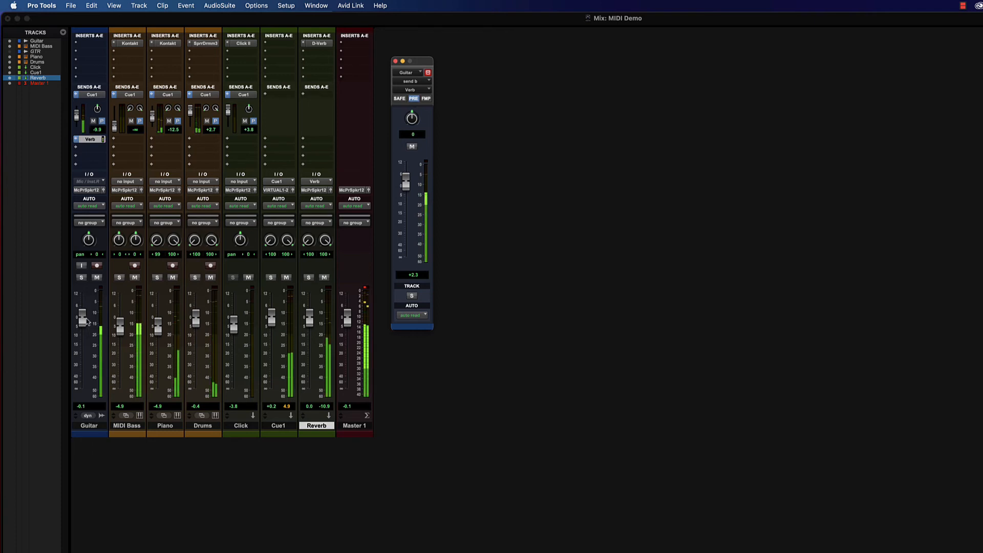
key("space")
left_click(82, 316)
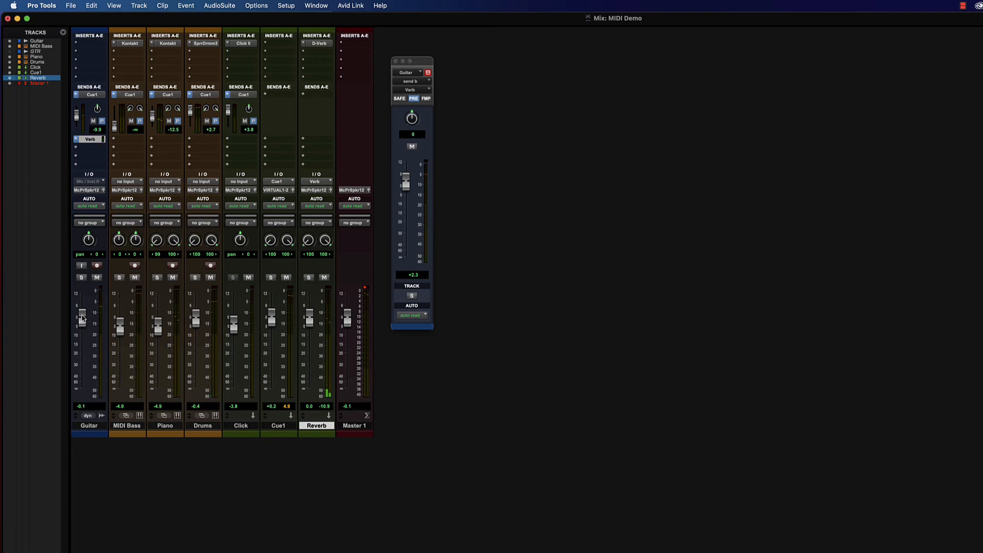
mouse_move(82, 317)
left_mouse_down()
mouse_move(83, 389)
mouse_move(82, 319)
left_mouse_up()
left_click_drag(82, 320, 86, 411)
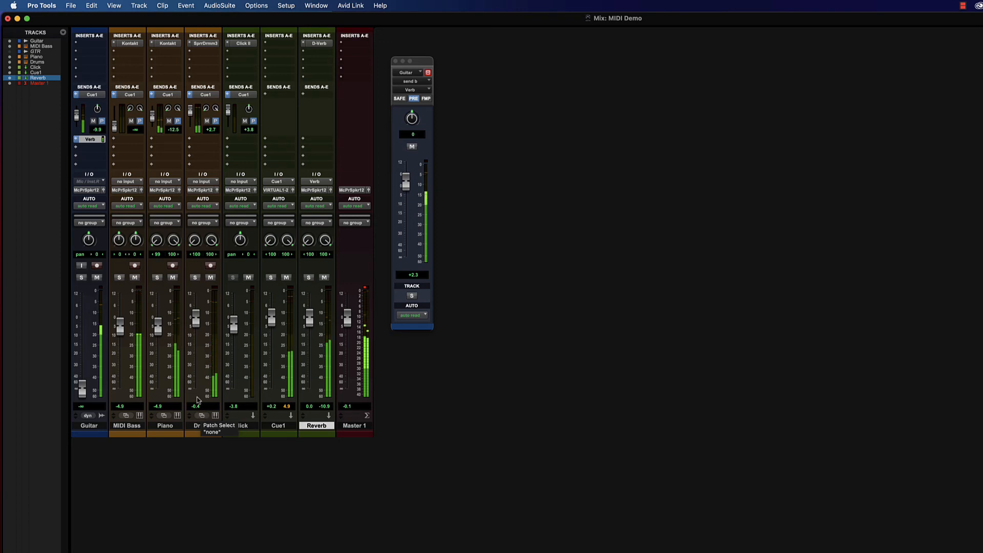
left_click_drag(86, 394, 82, 318)
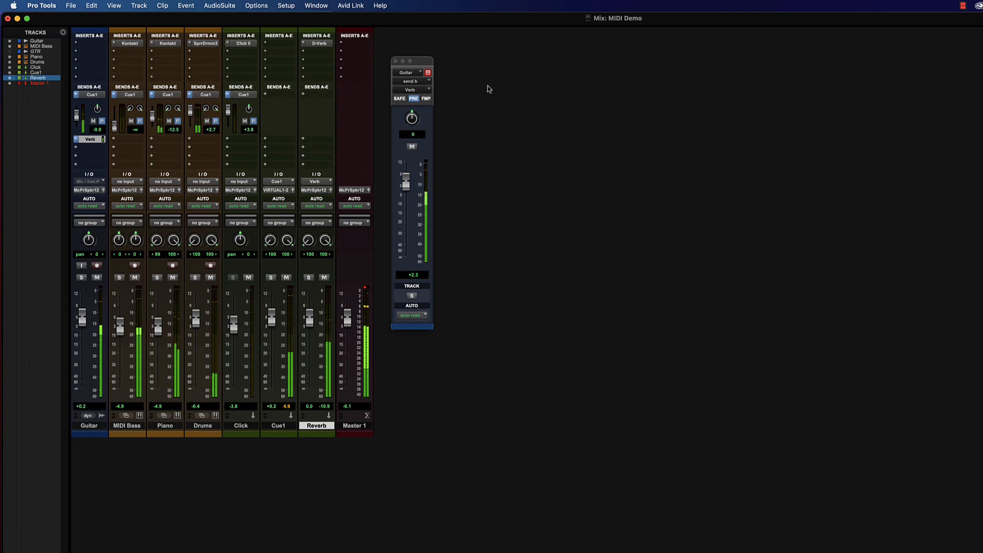
Step: Return the Guitar's Verb send to post-fader, set the Guitar fader to about -1.1 dB and close the send window
left_click(416, 99)
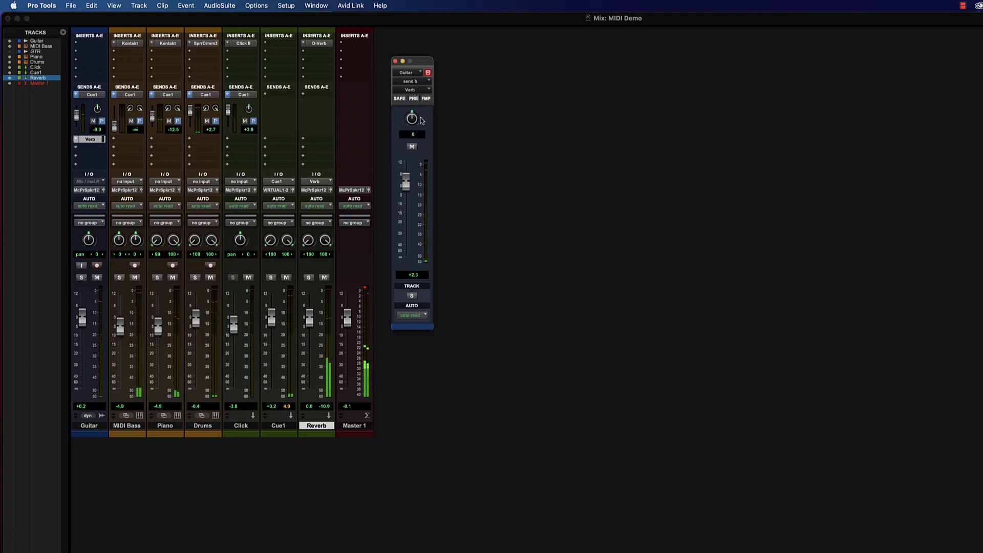
left_click_drag(415, 61, 425, 62)
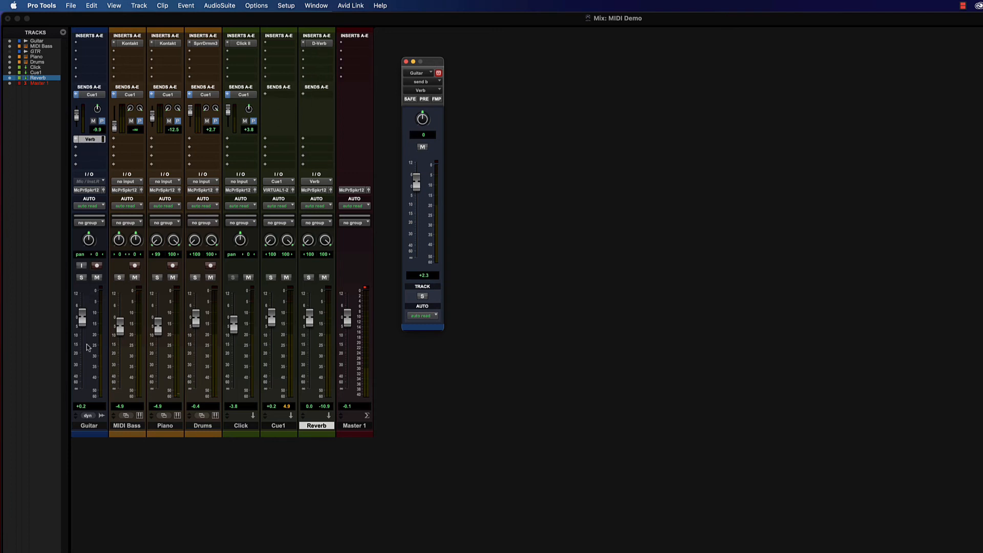
left_click_drag(79, 322, 81, 323)
left_click_drag(415, 187, 415, 188)
left_click(406, 61)
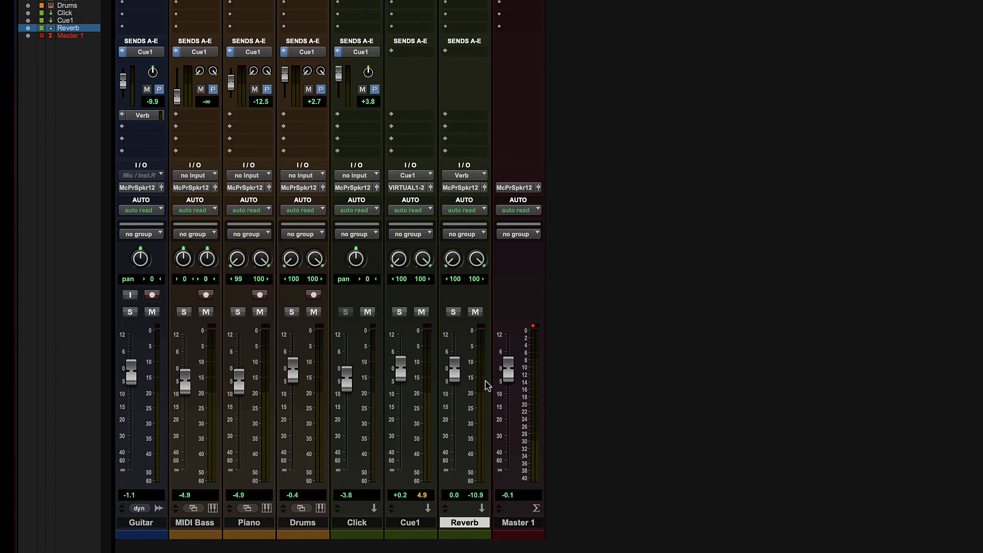
Step: Copy the Guitar track's Verb send to the Piano track's second send slot and raise its level slightly
left_click(533, 326)
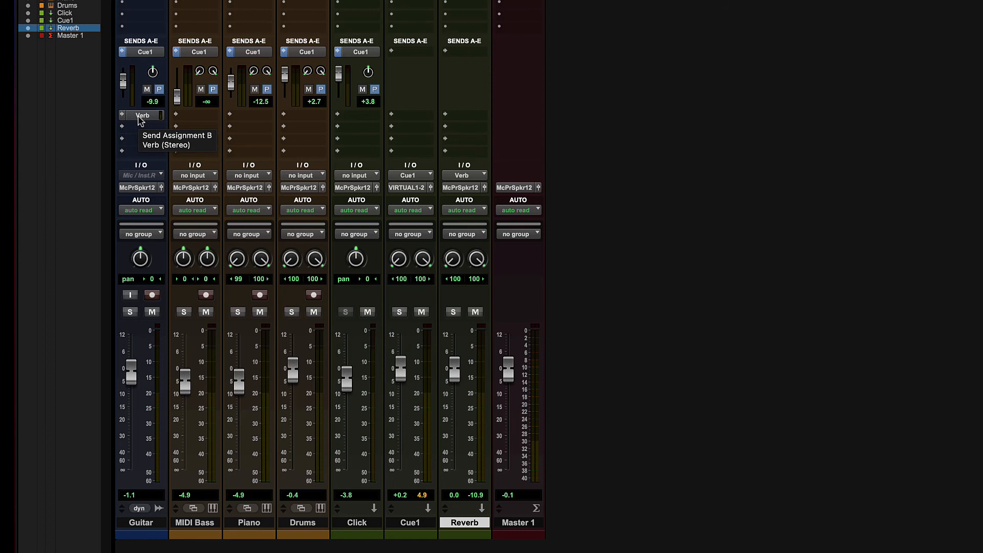
left_click_drag(141, 117, 250, 118)
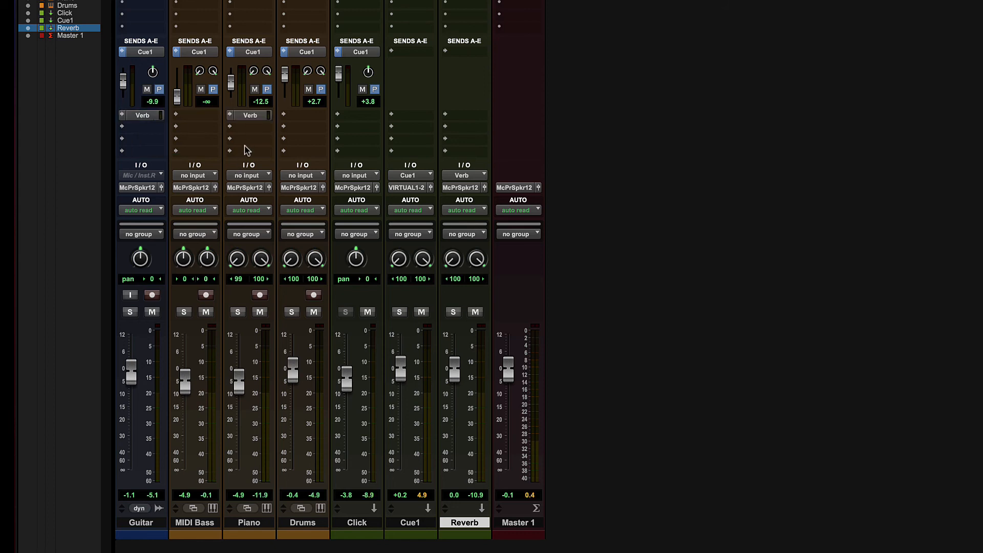
left_click(251, 119)
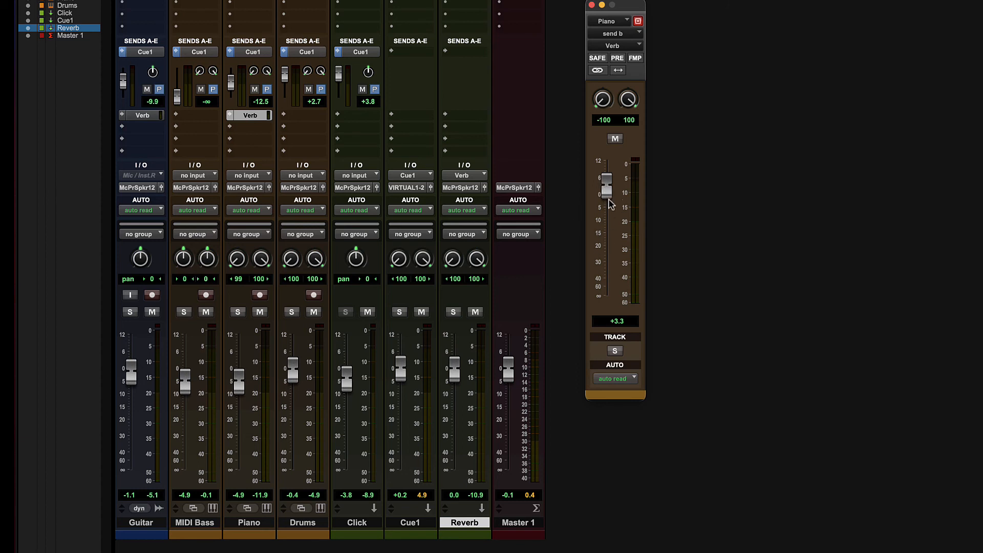
mouse_move(609, 190)
left_mouse_down()
mouse_move(610, 233)
mouse_move(611, 186)
left_mouse_up()
left_click(592, 5)
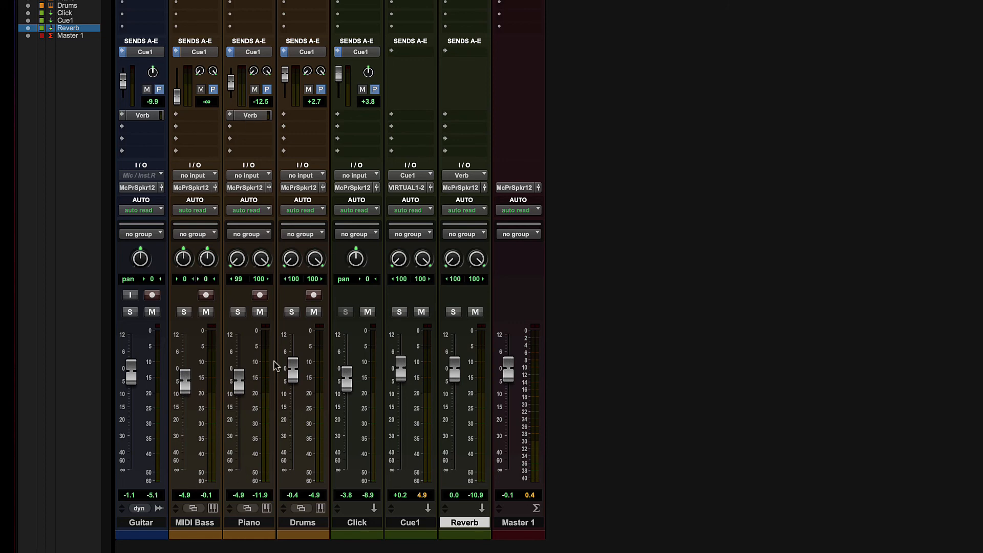
Step: Play back the mix with both Verb sends, then solo and unsolo the Guitar track to check how it affects the Reverb track
key("space")
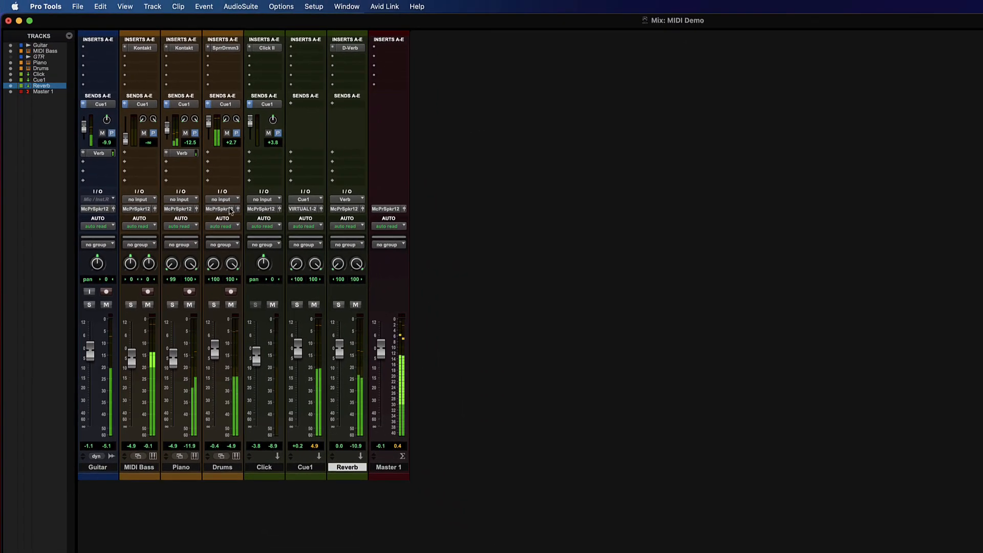
key("space")
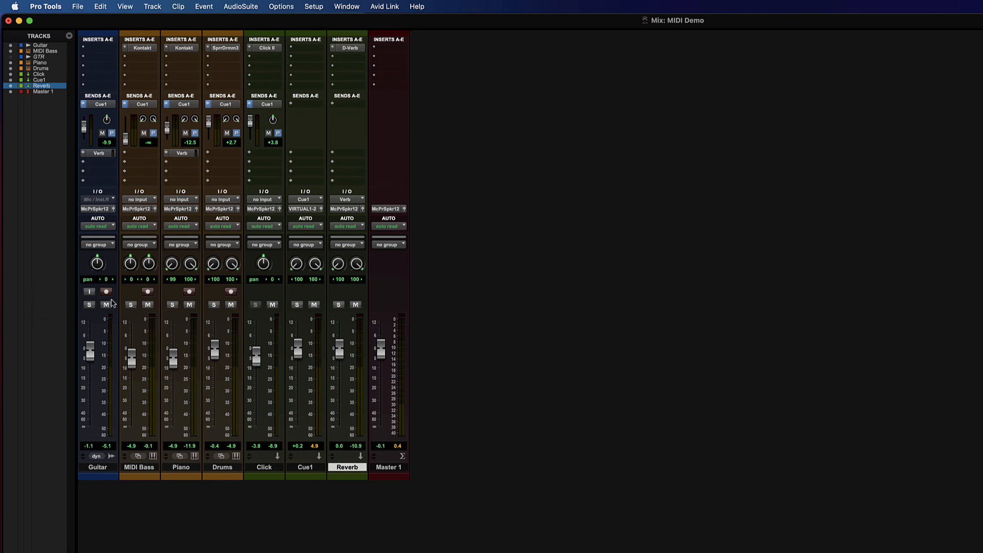
left_click(90, 307)
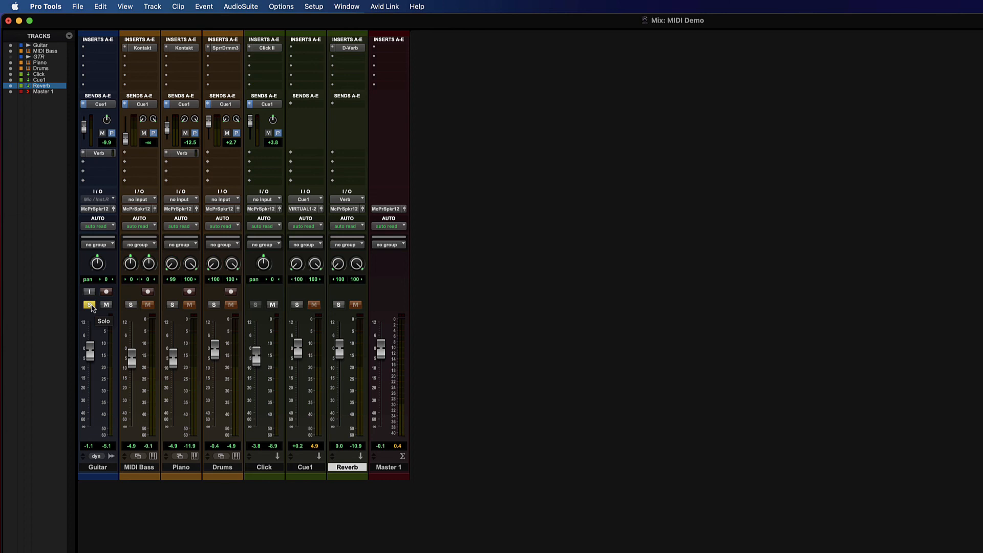
left_click(90, 305)
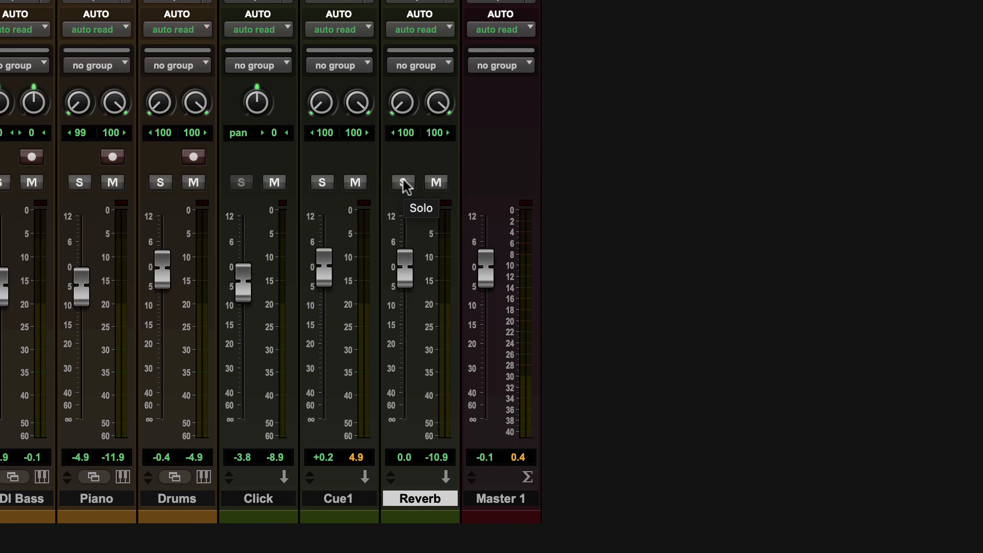
Step: Solo-safe the Reverb track and audition the soloed Guitar track with its reverb during playback
left_click(403, 179, "super")
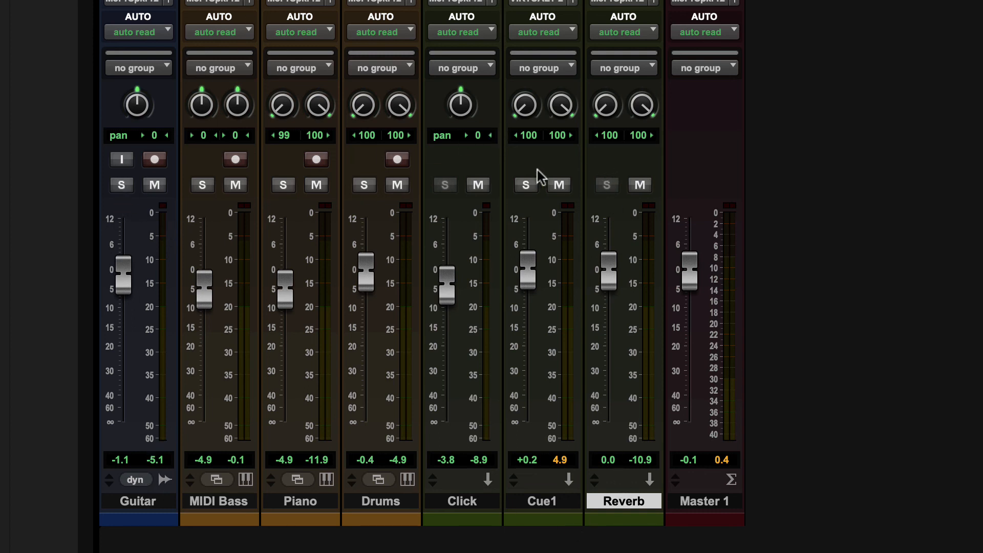
key("space")
left_click(121, 185)
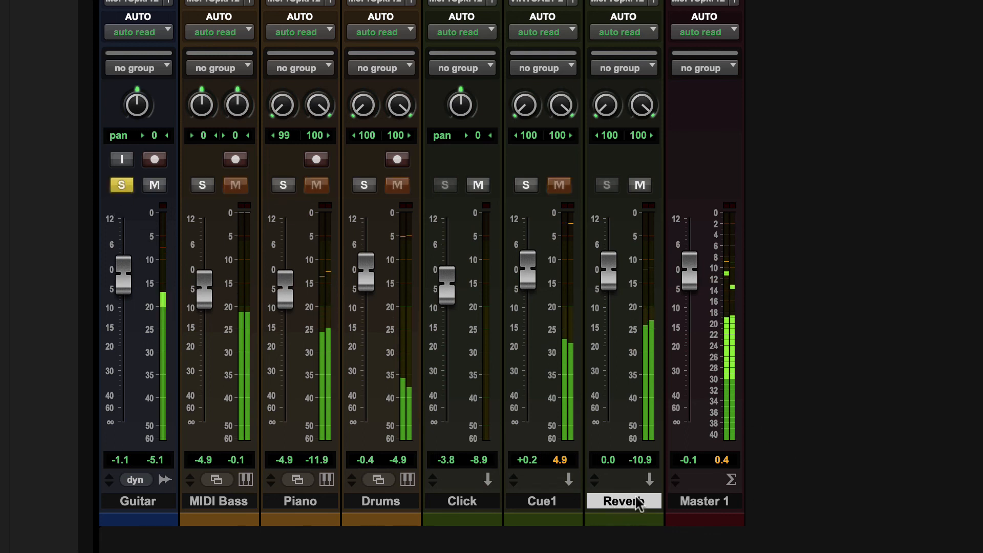
left_click(121, 185)
Step: Solo the Piano track during playback to check its reverb, then stop and unsolo it
left_click(283, 185)
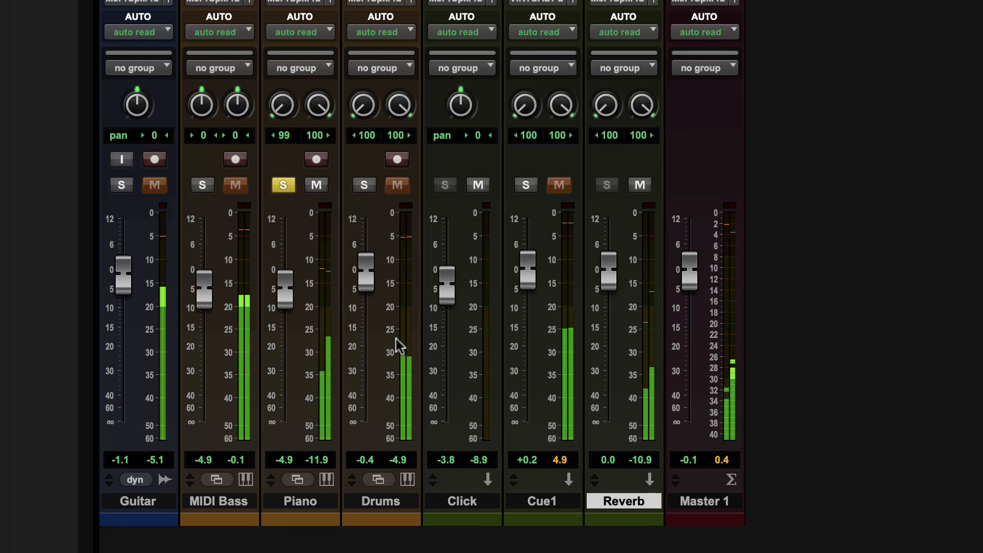
key("space")
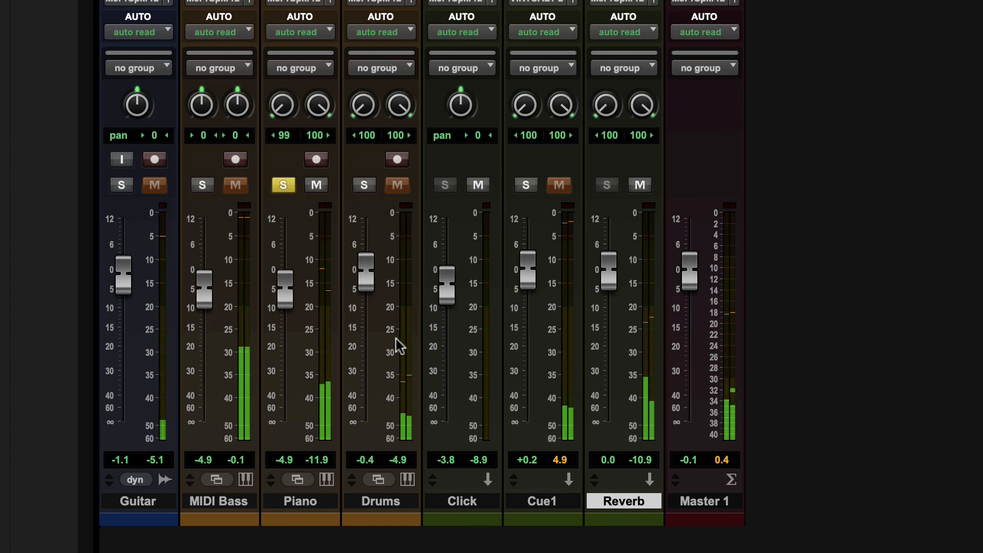
left_click(283, 185)
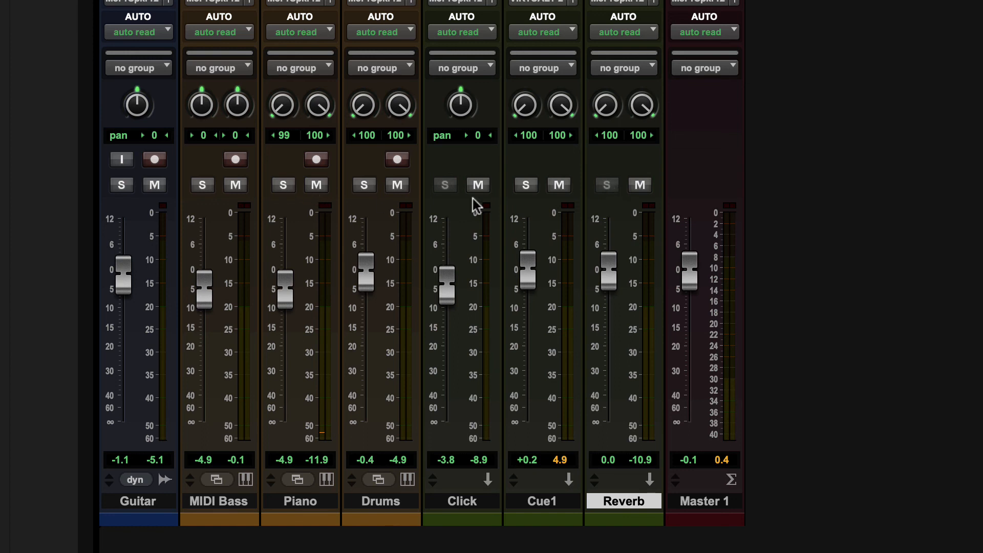
Step: Solo the Piano and Guitar tracks together
left_click(284, 184)
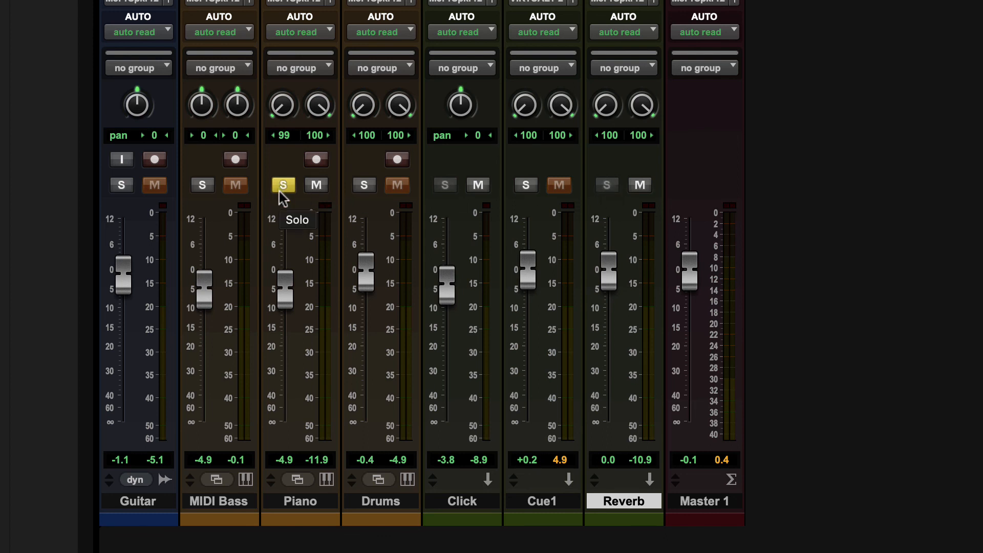
left_click(122, 186)
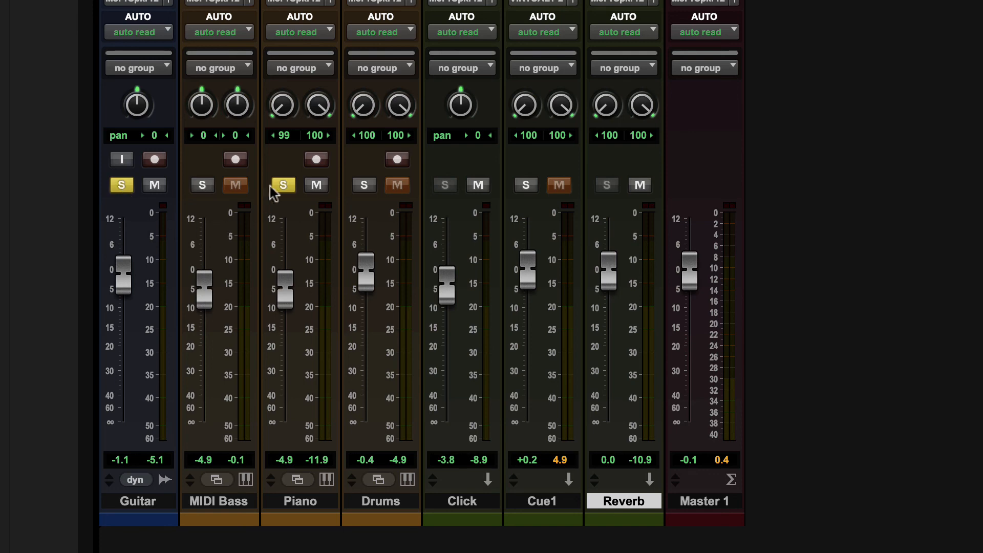
Step: Unsolo the Piano and Guitar tracks
left_click(282, 185)
left_click(121, 185)
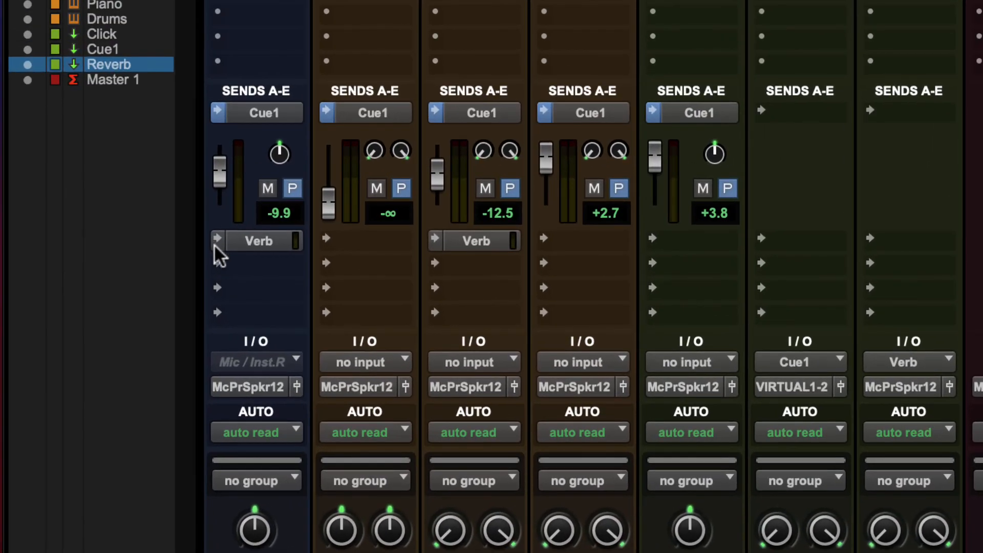
Step: Examine the Guitar track's Verb send assignment options, including no send and the available output and bus destinations, leaving the assignment as is
left_click(217, 241)
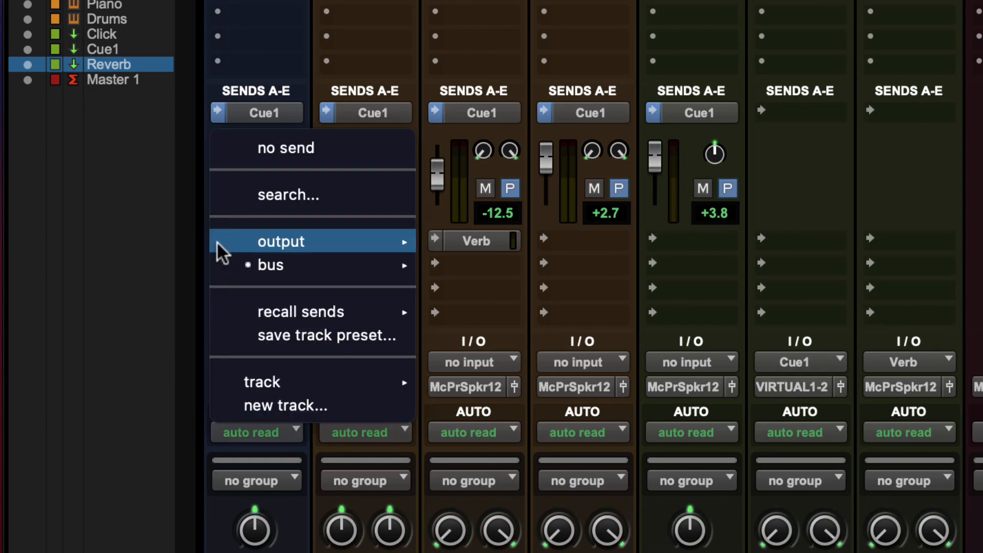
left_click(401, 239)
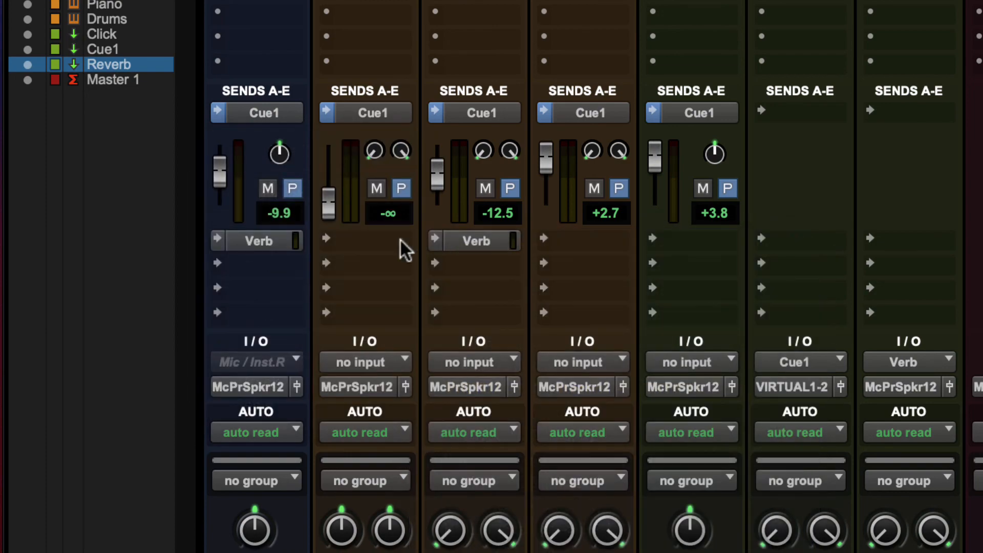
left_click(216, 241)
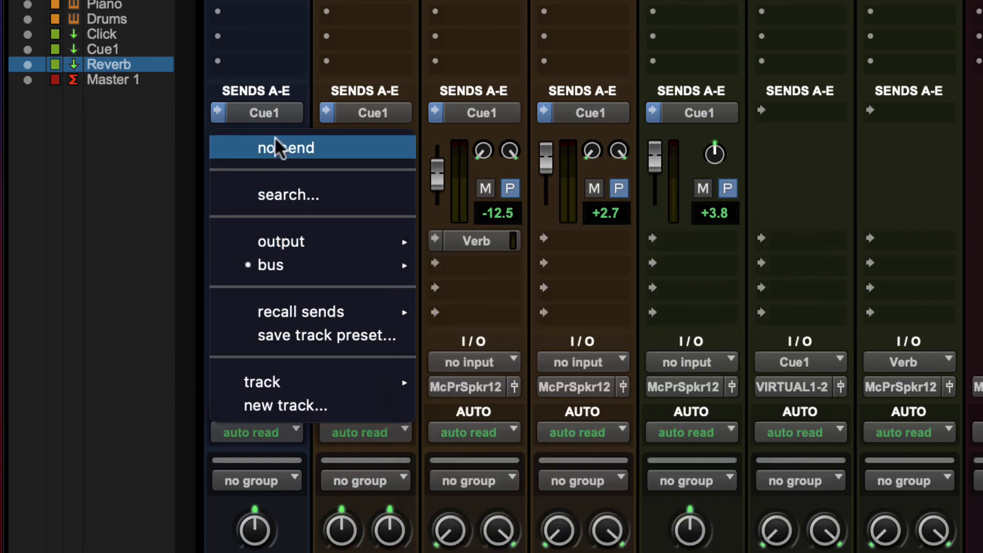
left_click(194, 215)
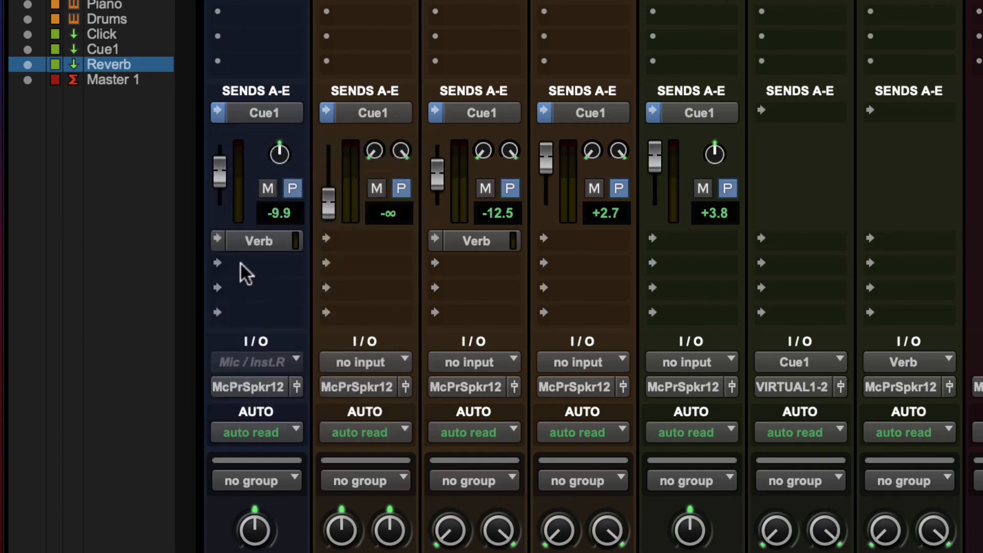
left_click(212, 245)
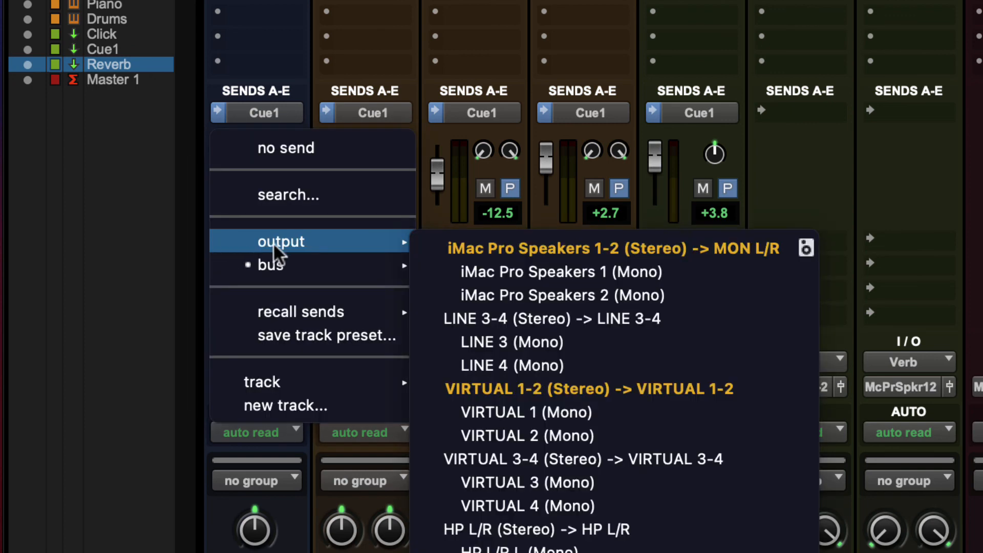
mouse_move(345, 267)
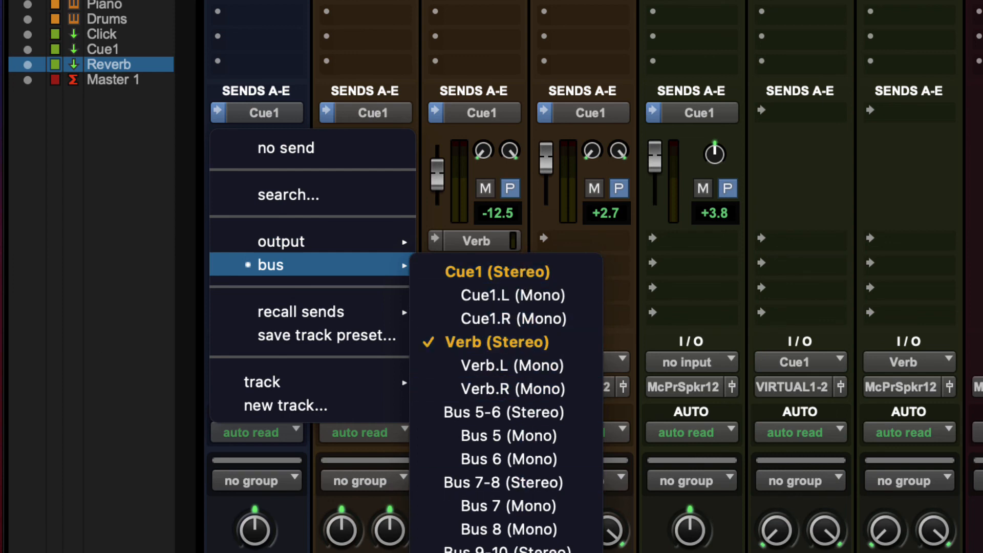
left_click(480, 413)
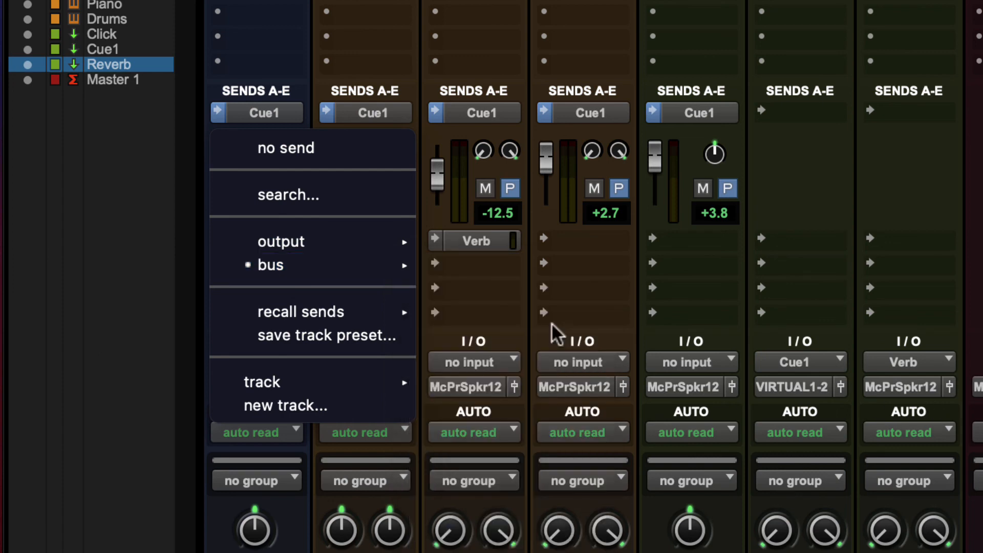
left_click(216, 236)
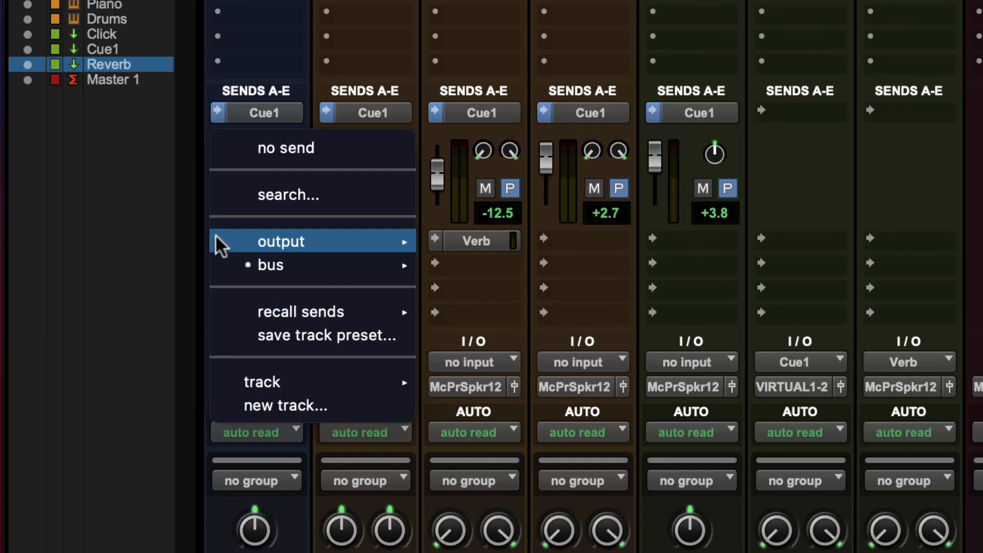
left_click(460, 252)
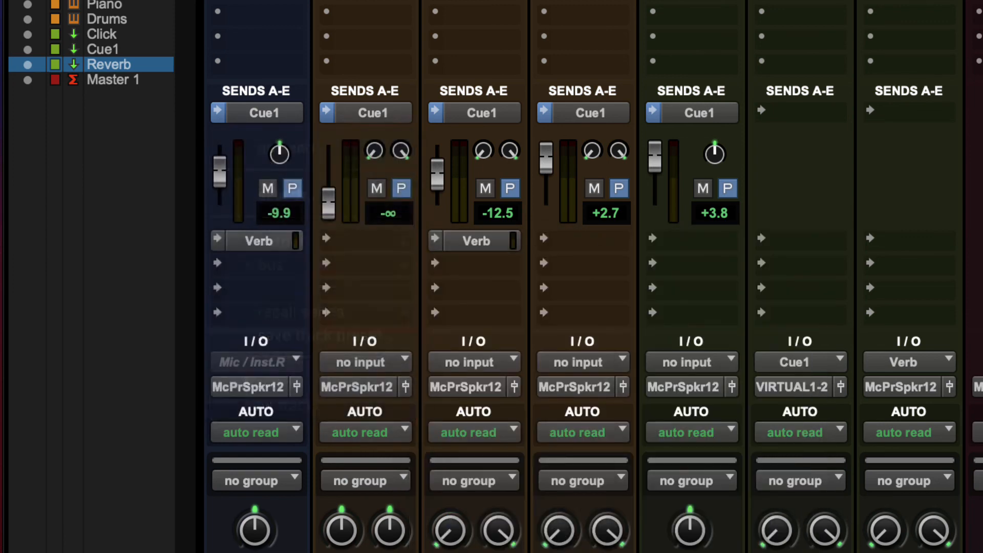